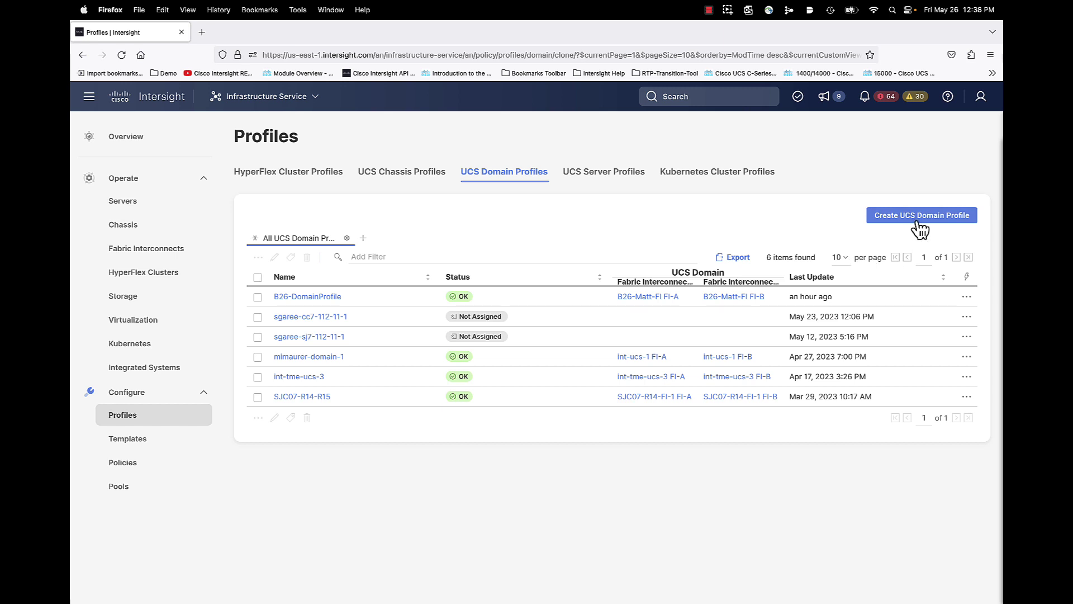
Create a UCS domain profile named B26-DomainProfile-2 in the default organization and choose Assign Later for its fabric interconnects
click(920, 217)
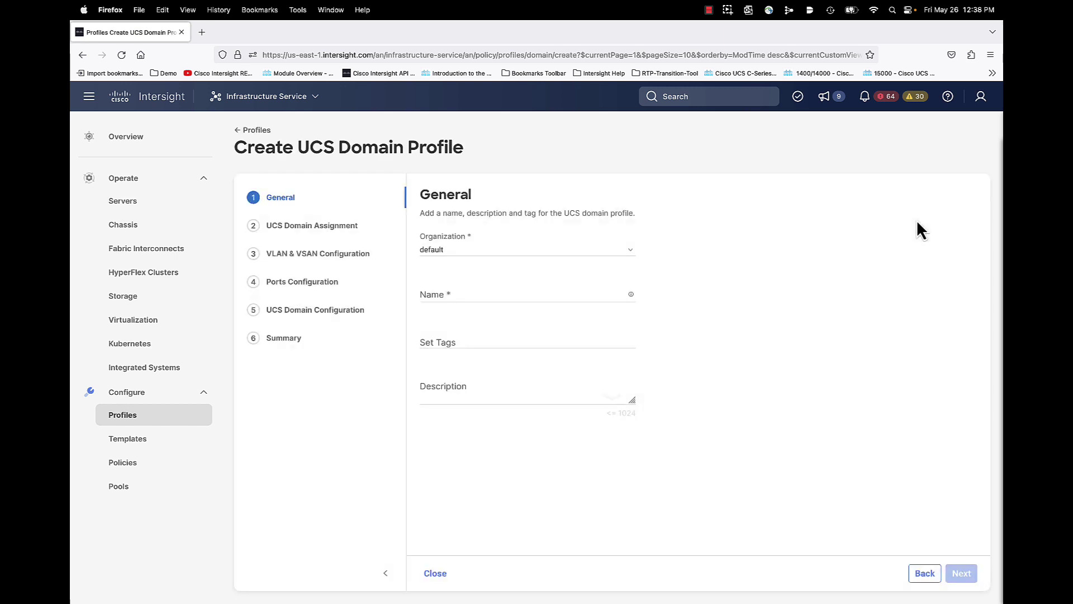
click(451, 293)
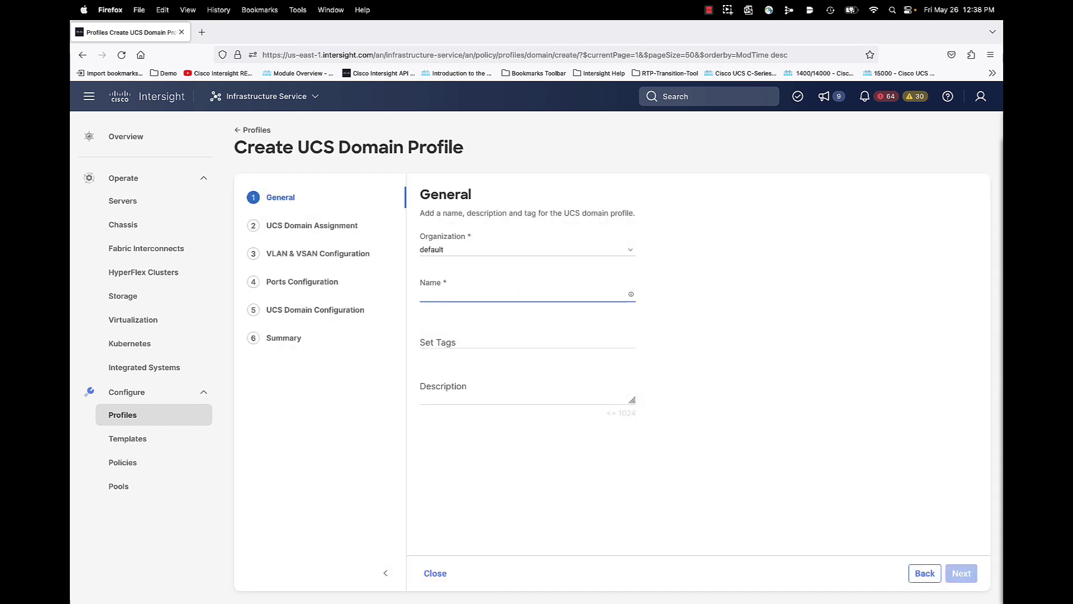
text(B26)
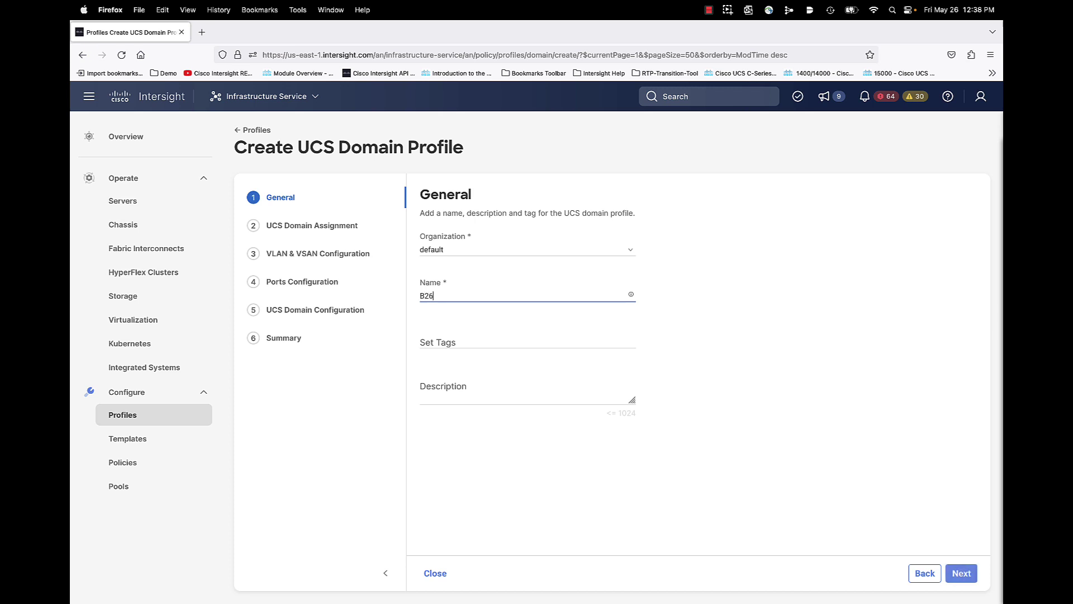
text(-DomainProfile-2)
click(959, 573)
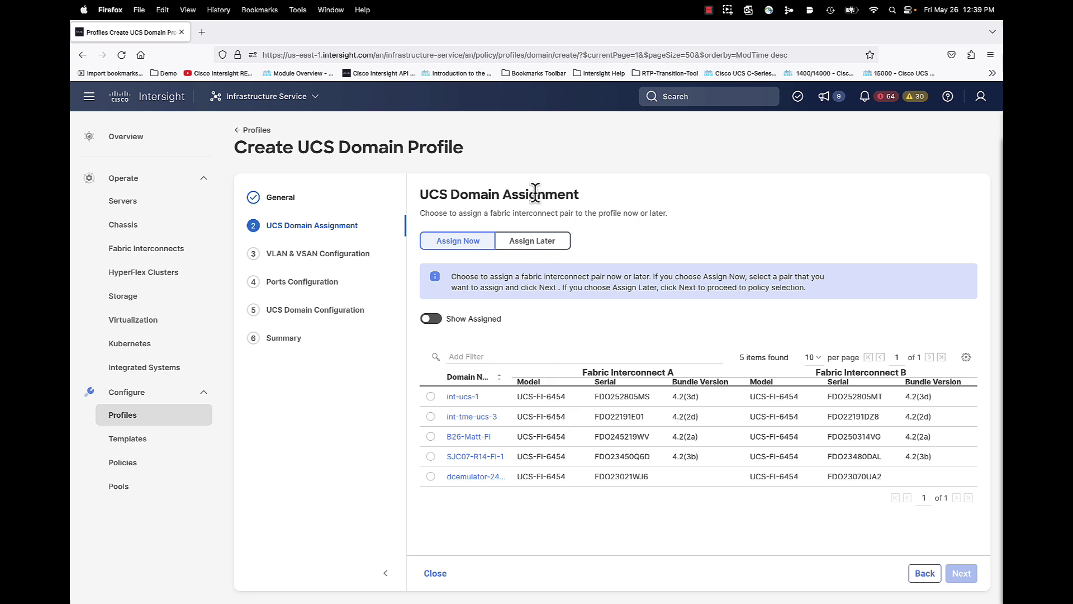
click(534, 242)
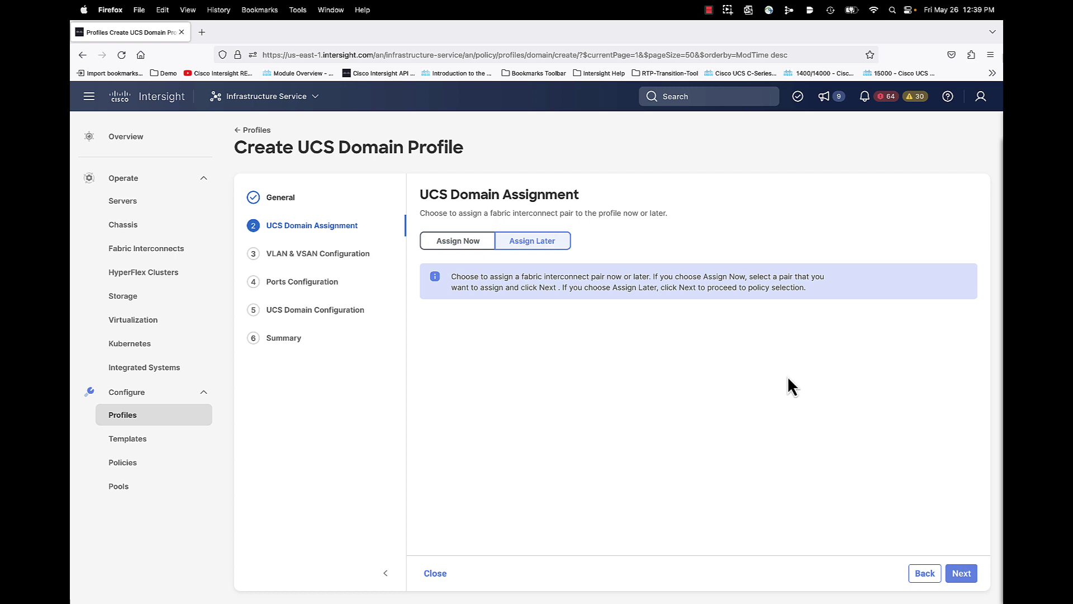
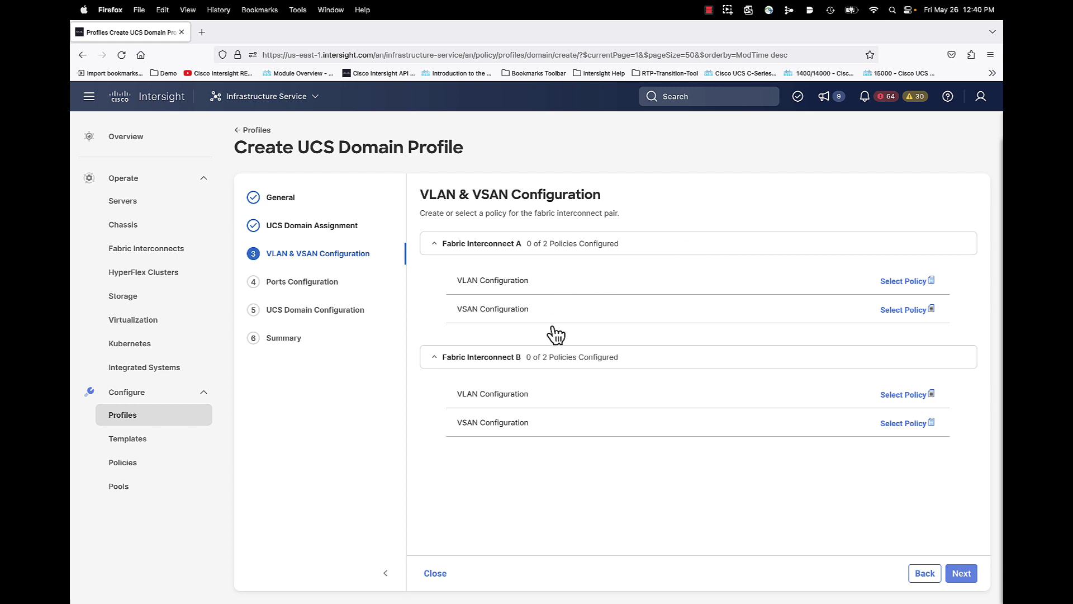
Attach the B26-VLAN and B26-VSAN-A-10 policies to Fabric Interconnect A
click(902, 282)
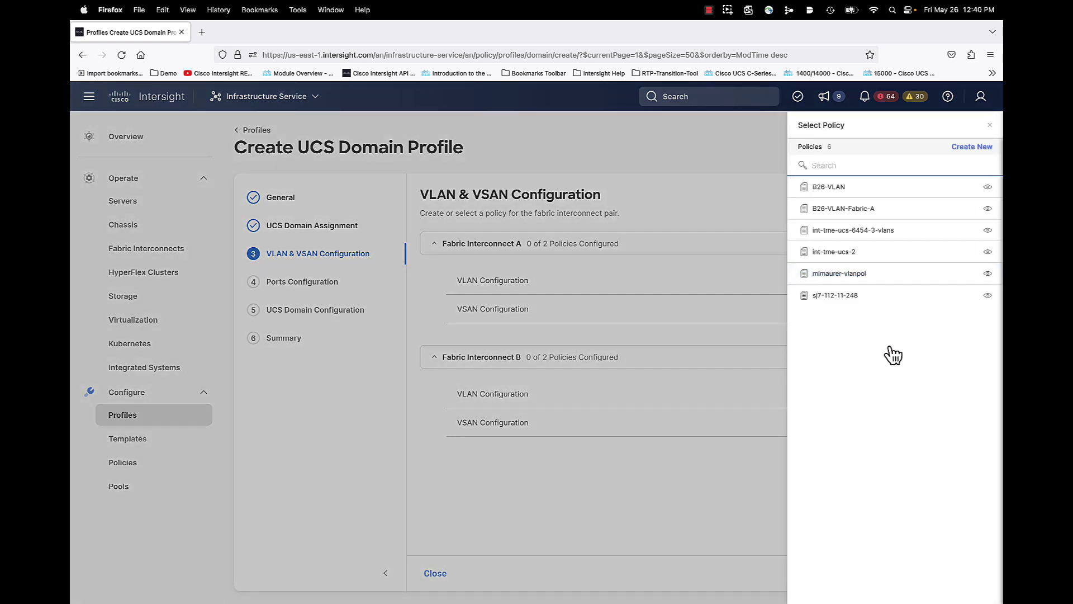
click(831, 188)
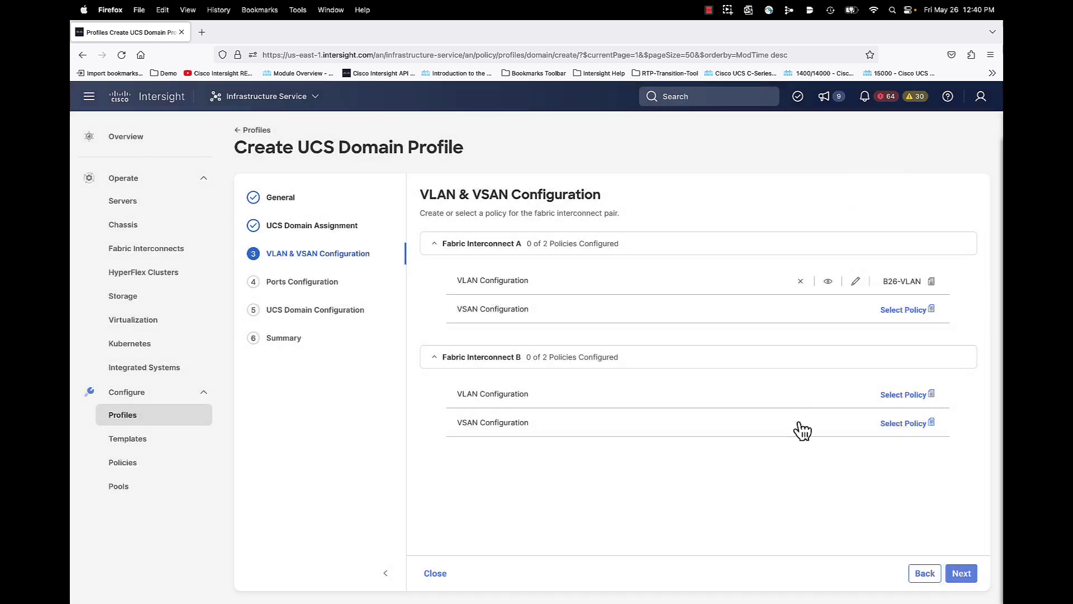
click(900, 311)
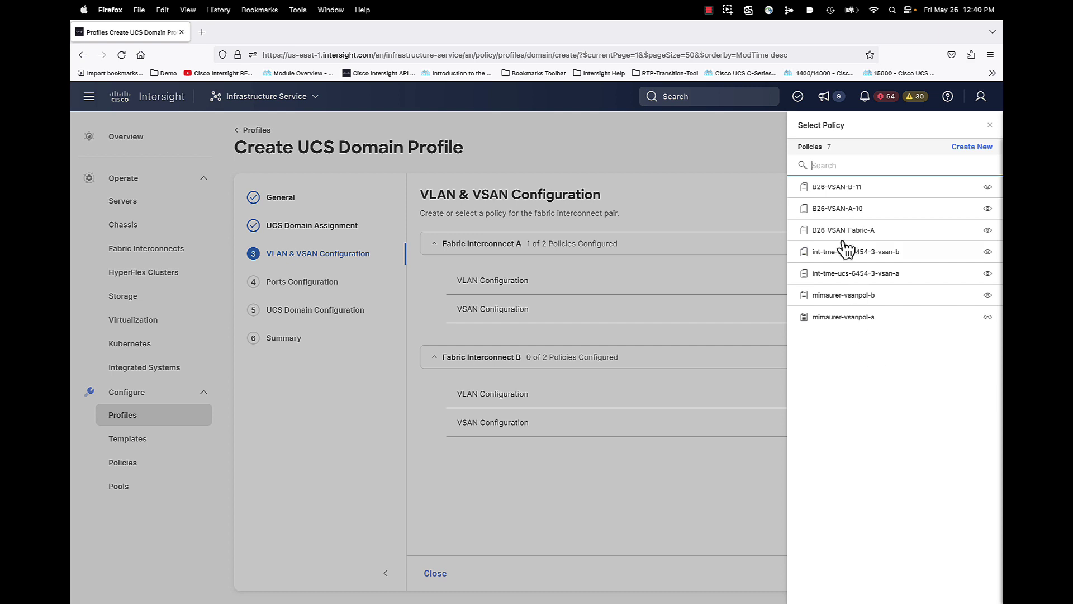
click(861, 274)
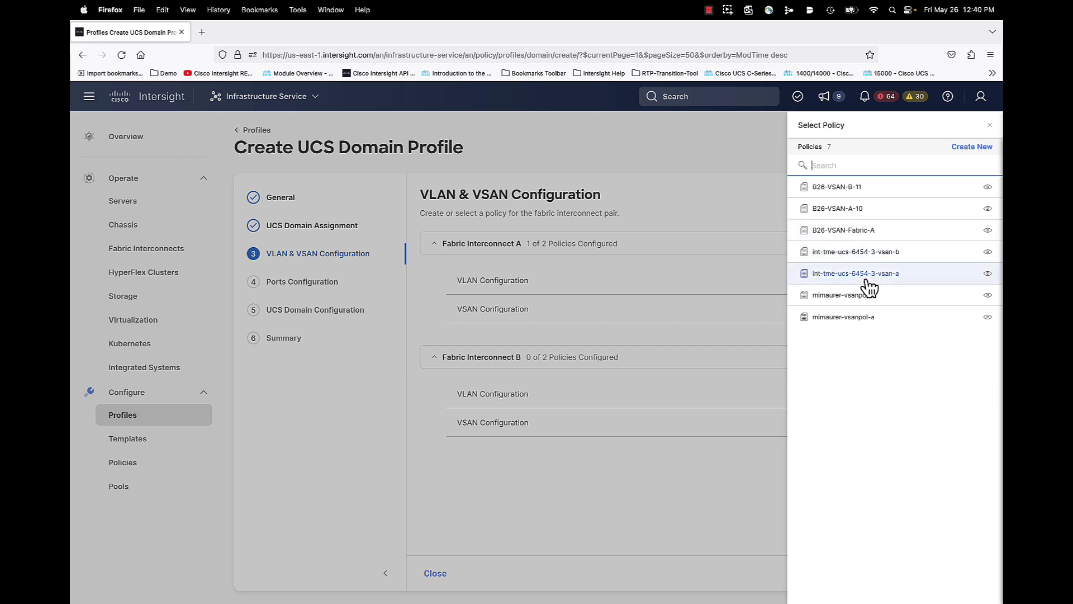
click(840, 214)
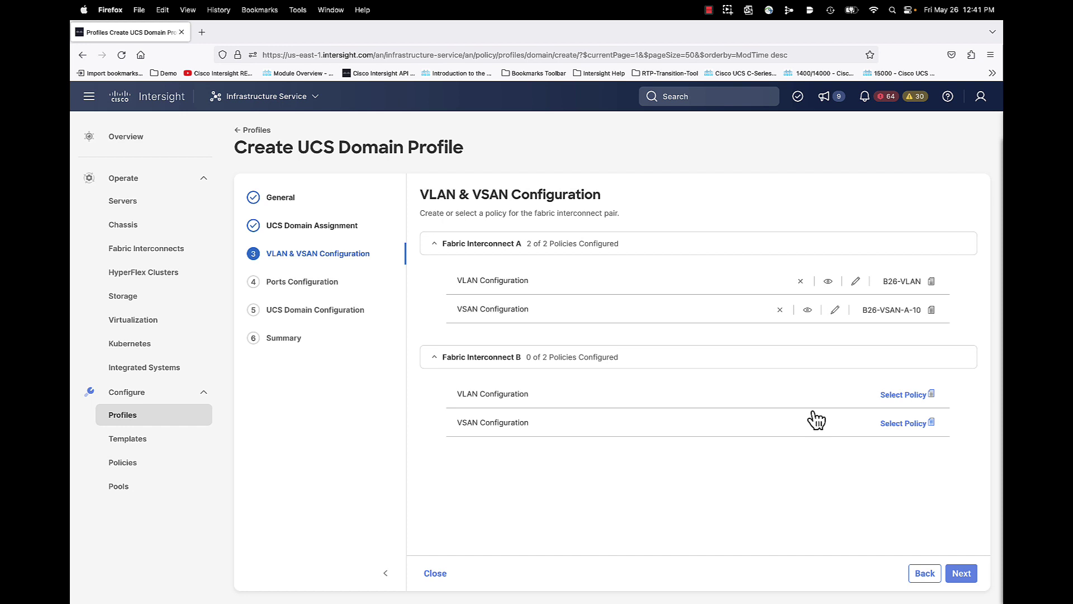
Attach the B26-VLAN and B26-VSAN-B-11 policies to Fabric Interconnect B and continue to the ports configuration
click(897, 397)
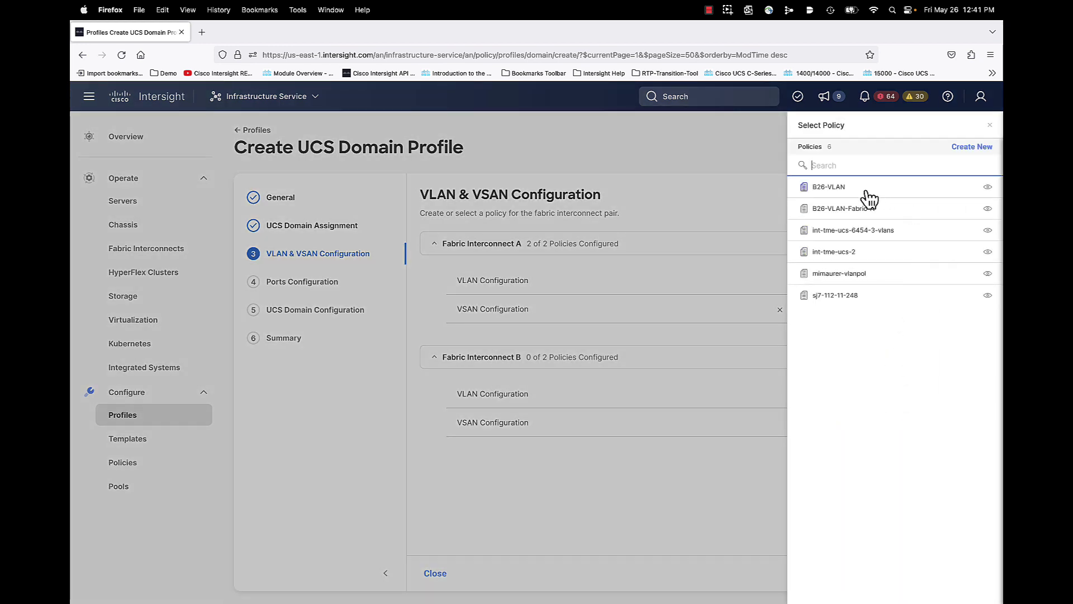
click(832, 188)
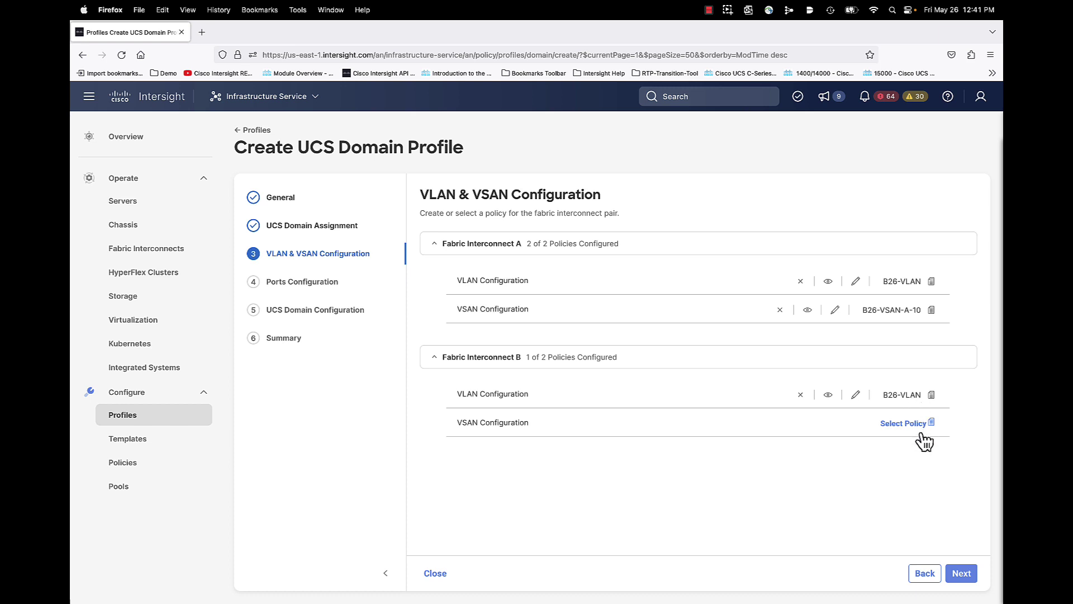
click(903, 424)
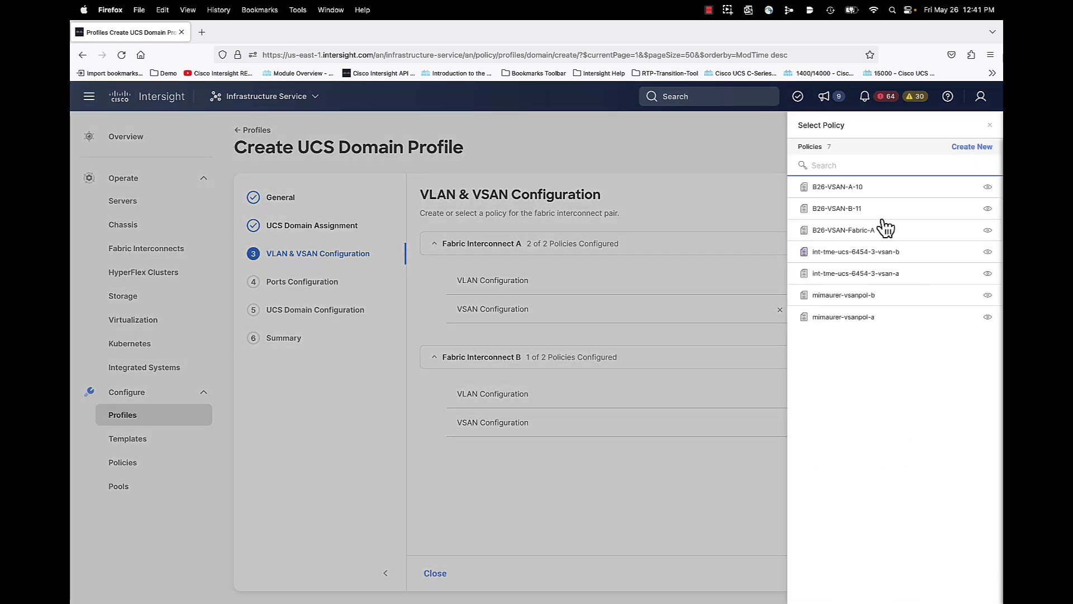
click(852, 209)
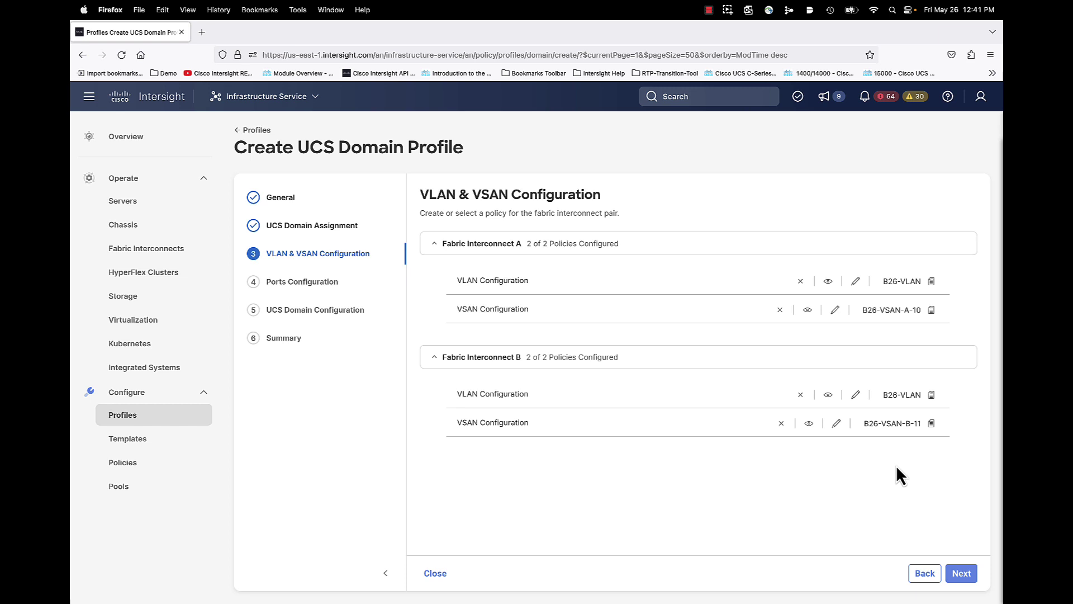
click(960, 573)
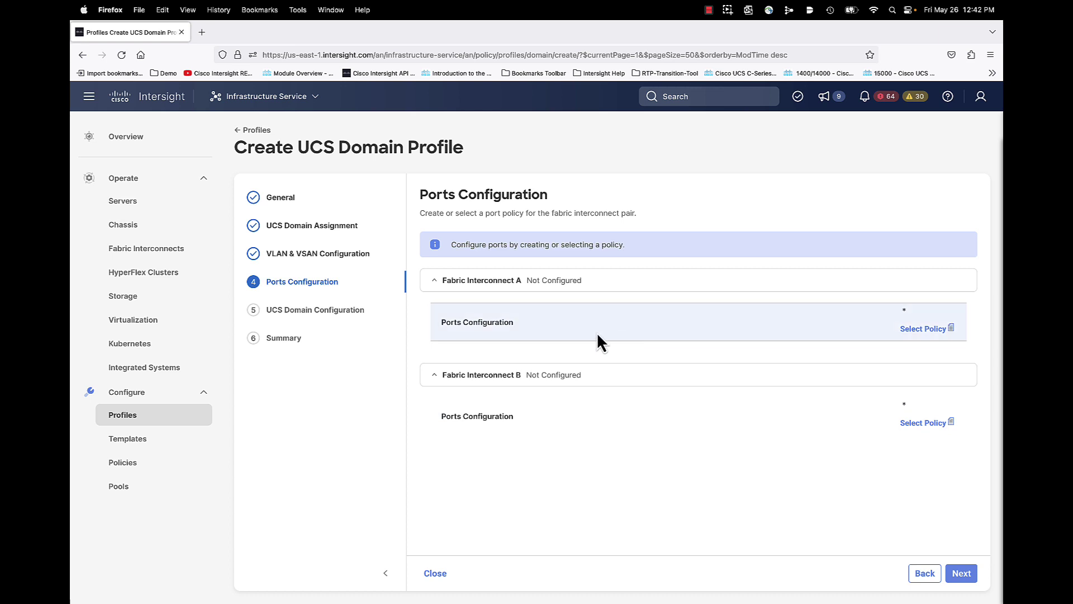
Assign the B26-Port-A policy to the ports configuration of Fabric Interconnect A
click(923, 329)
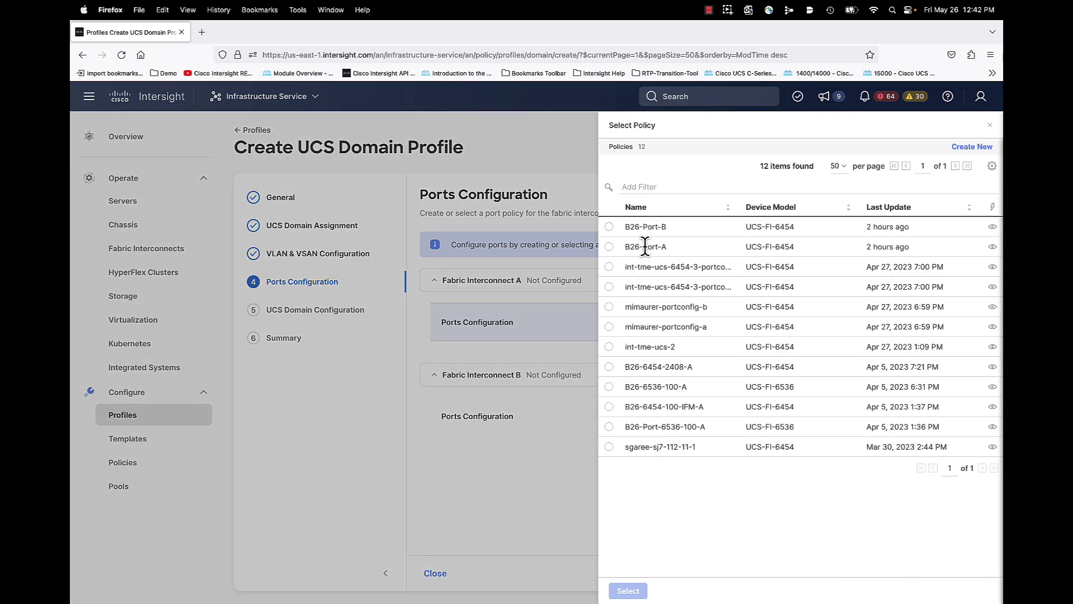
click(609, 246)
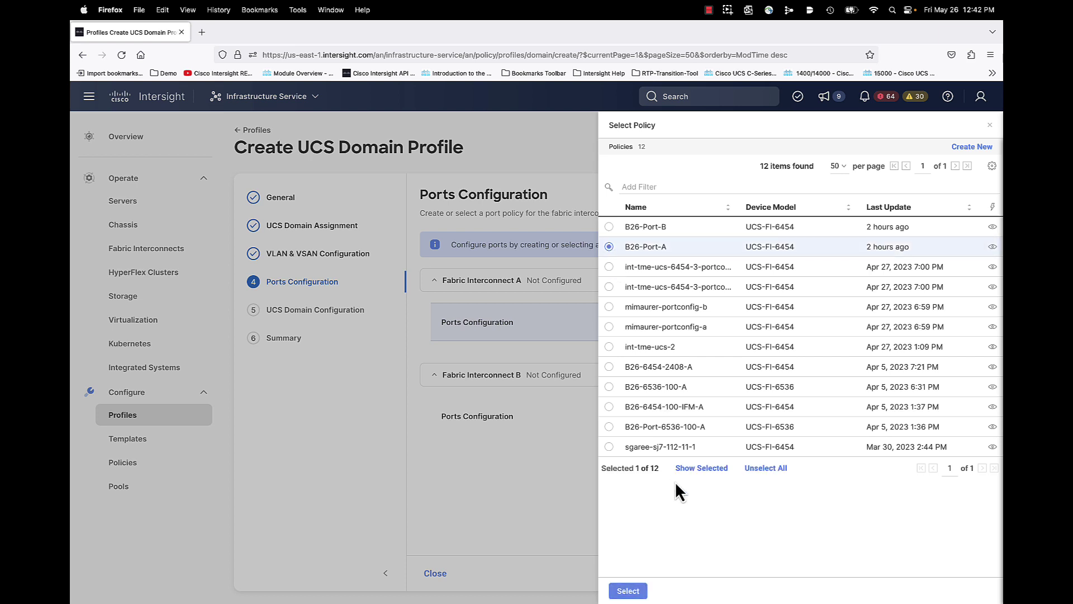
click(628, 590)
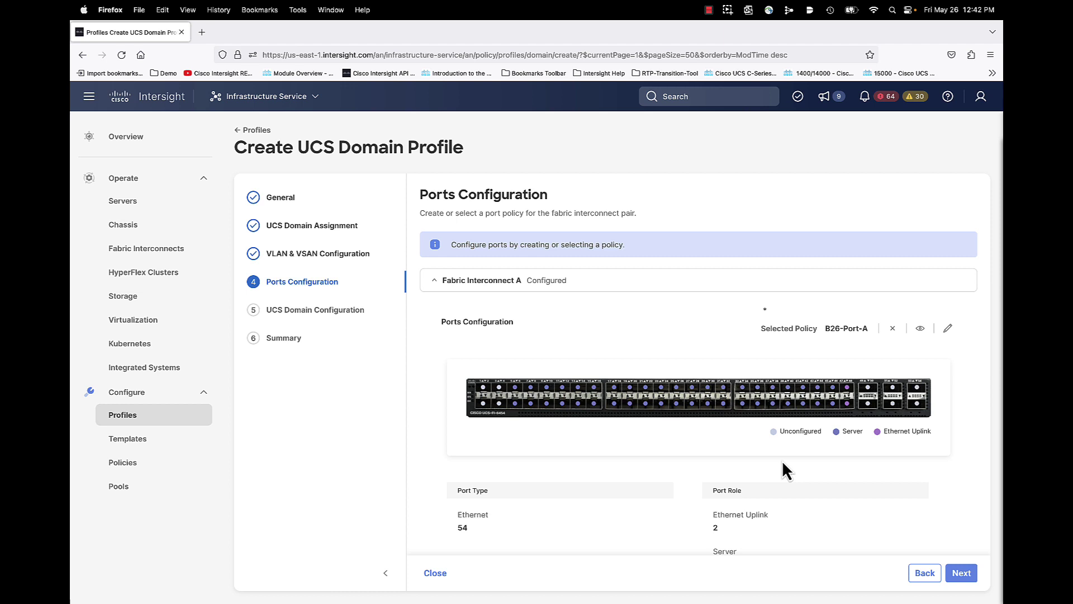
Assign the B26-Port-B policy to the ports configuration of Fabric Interconnect B
scroll(783, 461, down, 5)
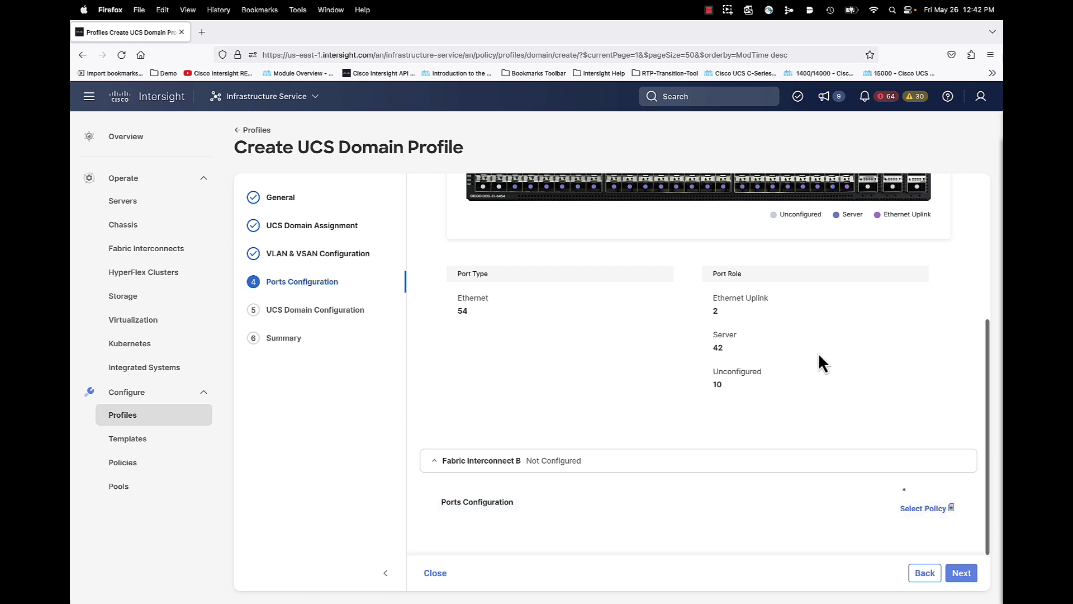
scroll(817, 352, up, 3)
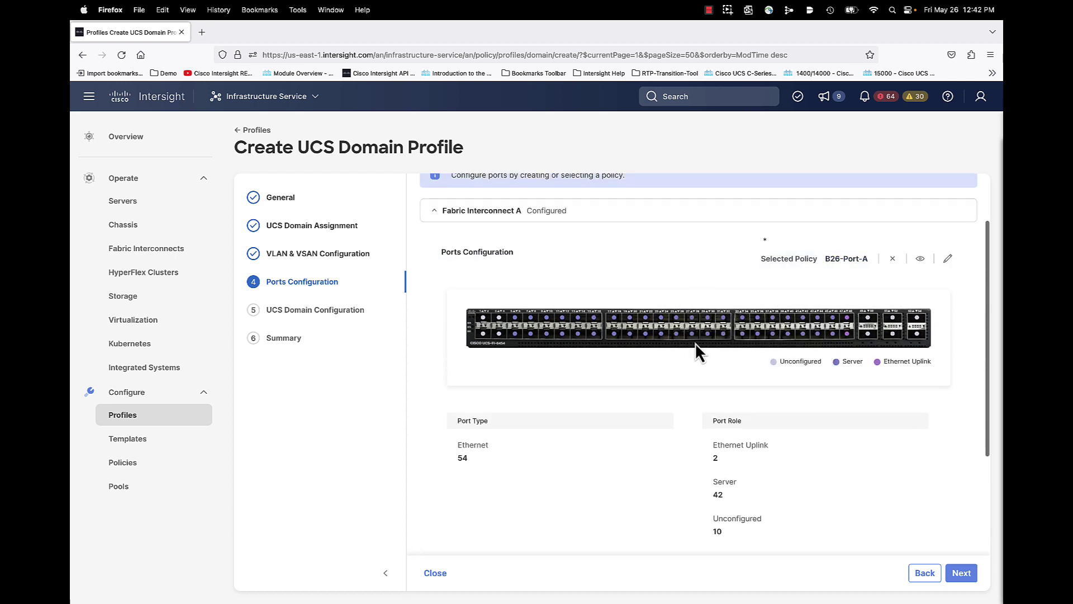
scroll(827, 492, down, 3)
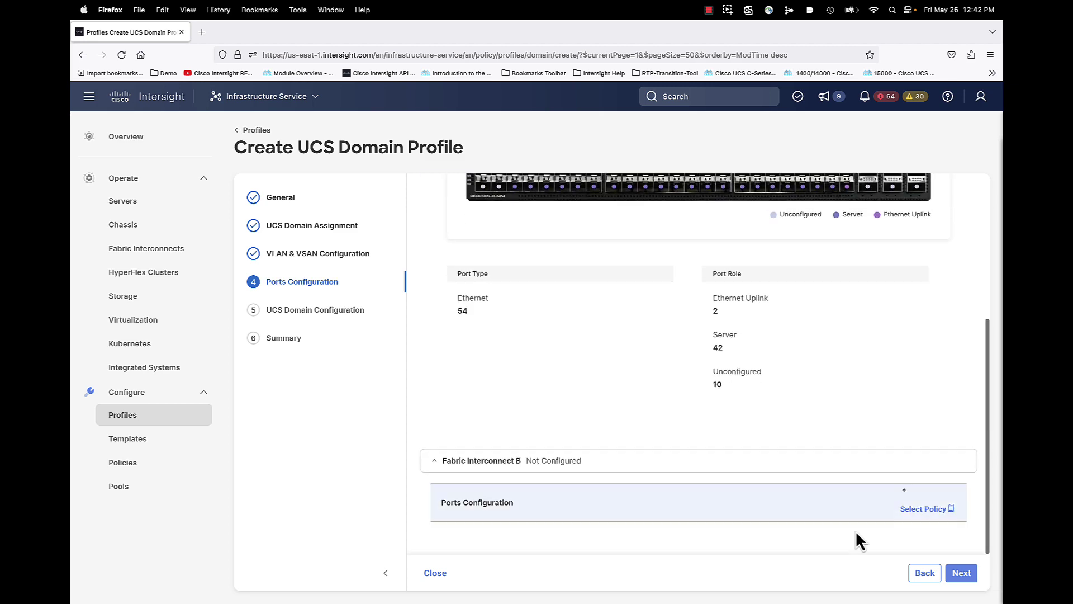
click(921, 508)
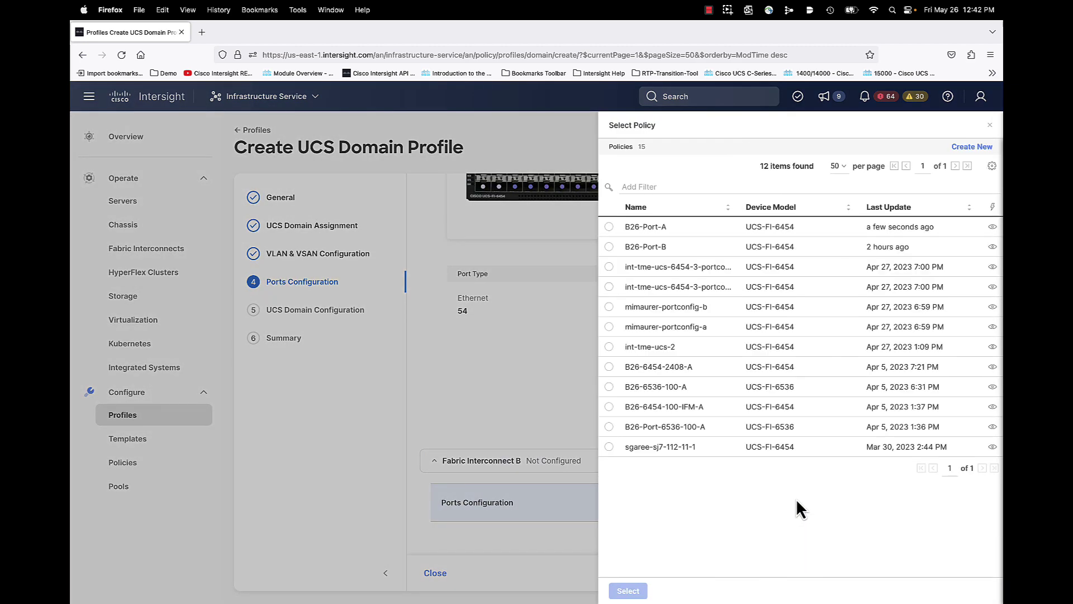
click(609, 246)
click(628, 590)
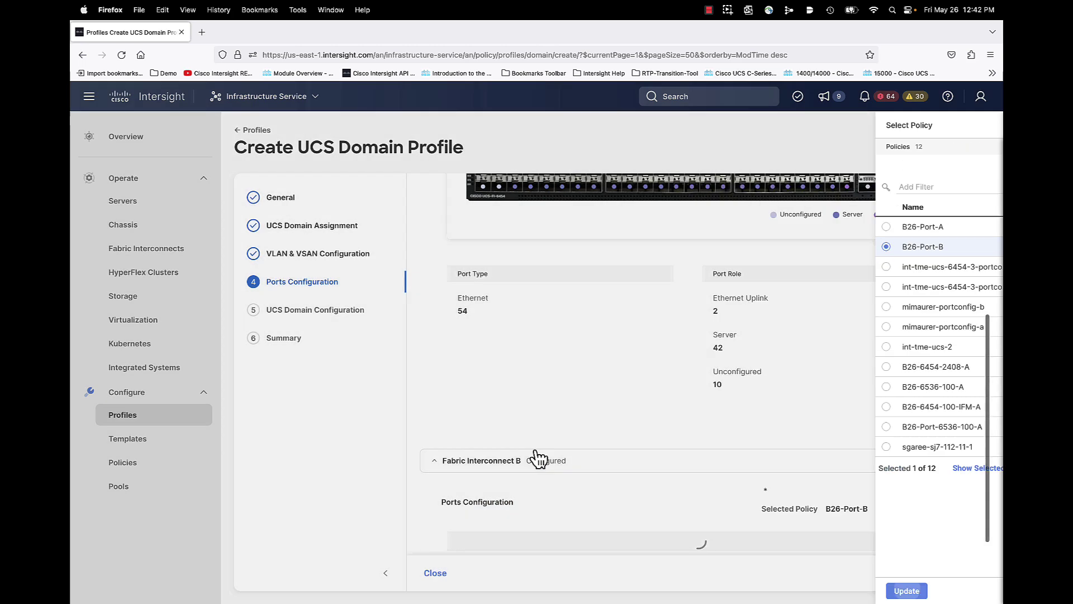
Review the port types and roles of both fabric interconnects and proceed to the UCS domain configuration
scroll(638, 387, down, 5)
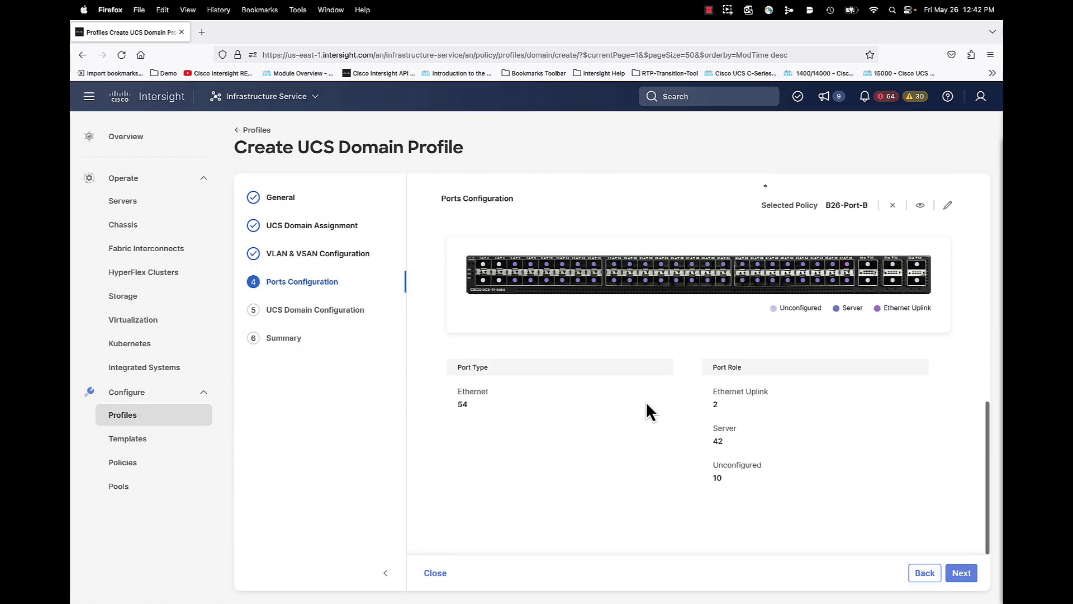
scroll(645, 400, up, 3)
scroll(646, 401, down, 2)
scroll(646, 401, down, 2)
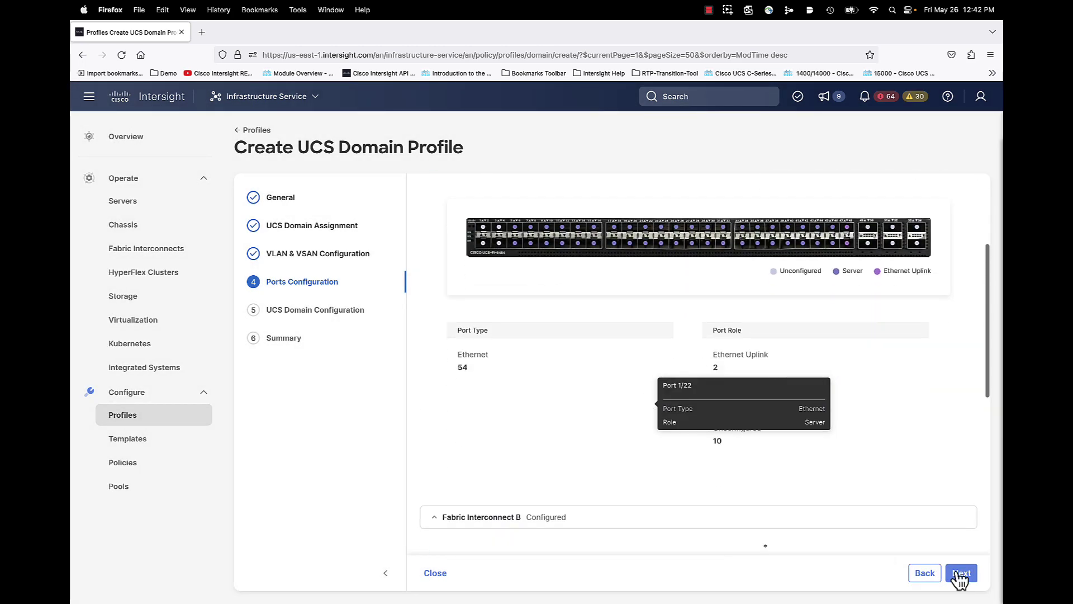
scroll(876, 456, down, 5)
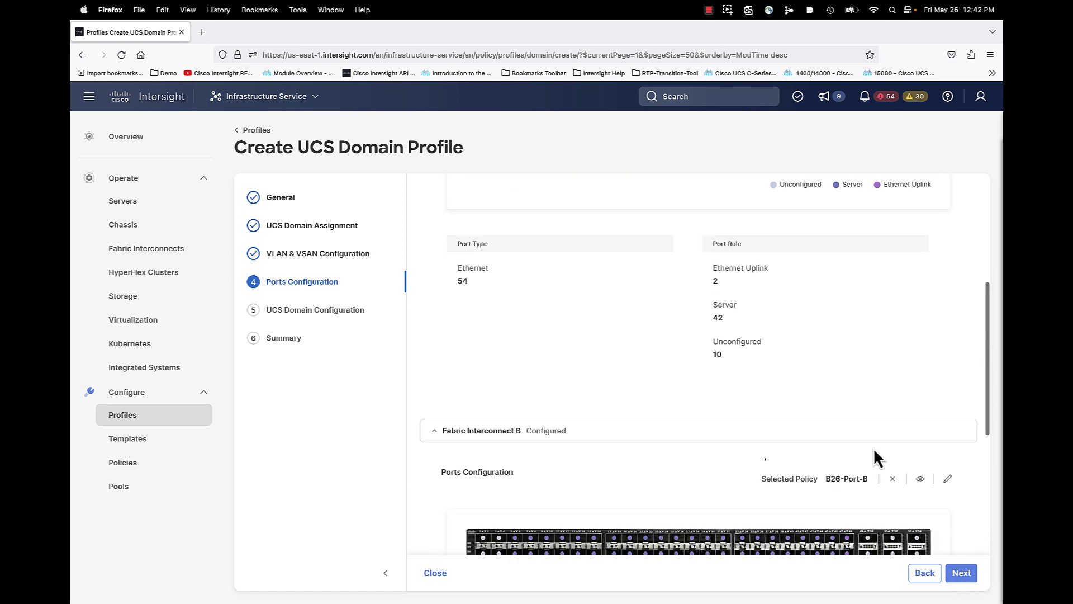
scroll(873, 454, down, 2)
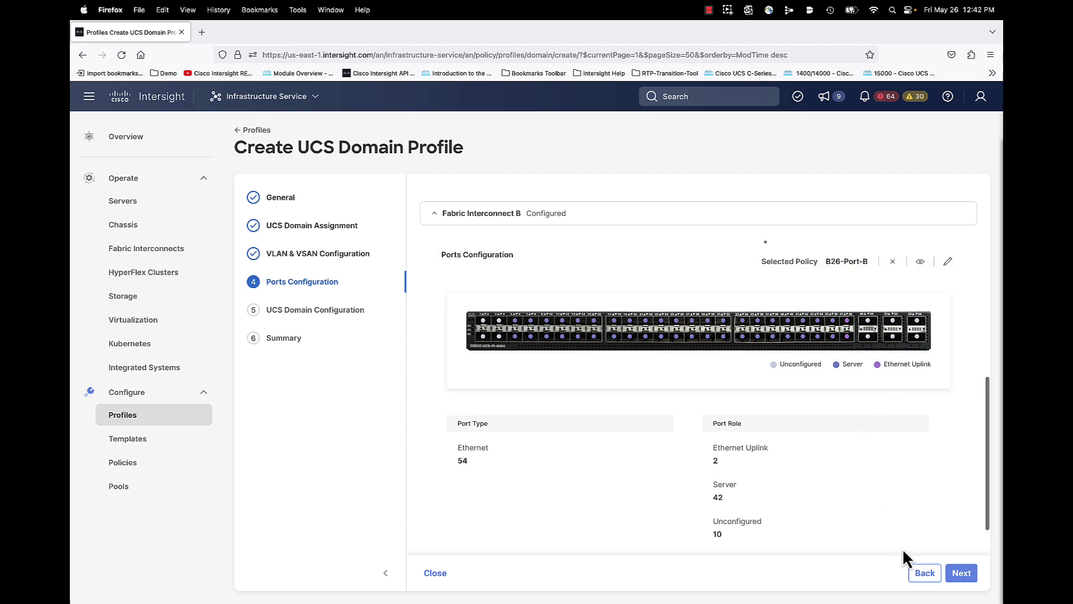
click(964, 573)
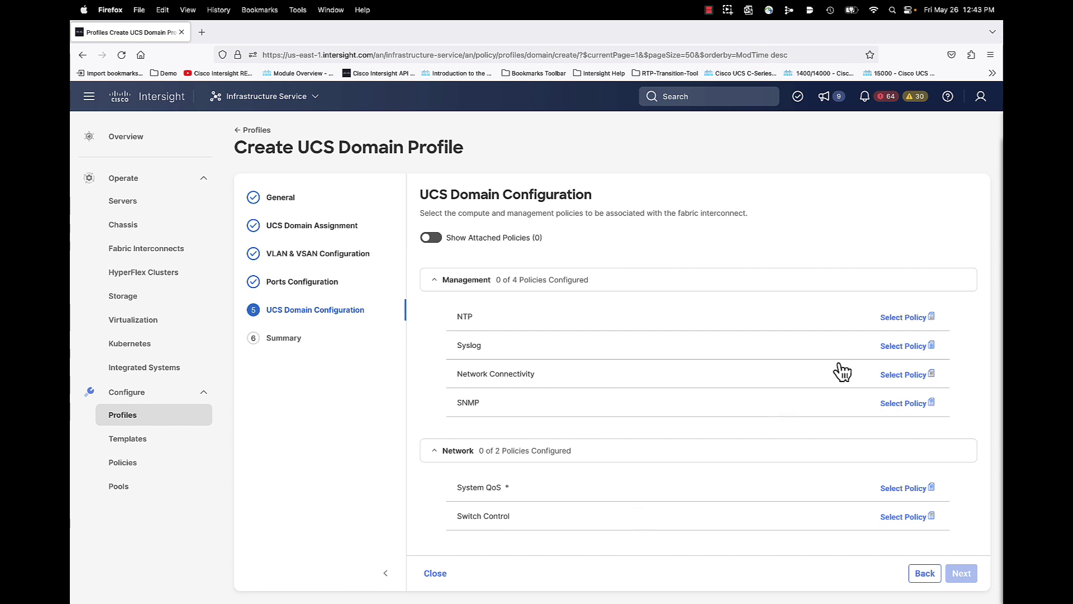
Attach the B26-NTP policy for NTP and the B26-Syslog policy for Syslog to the domain profile
click(900, 319)
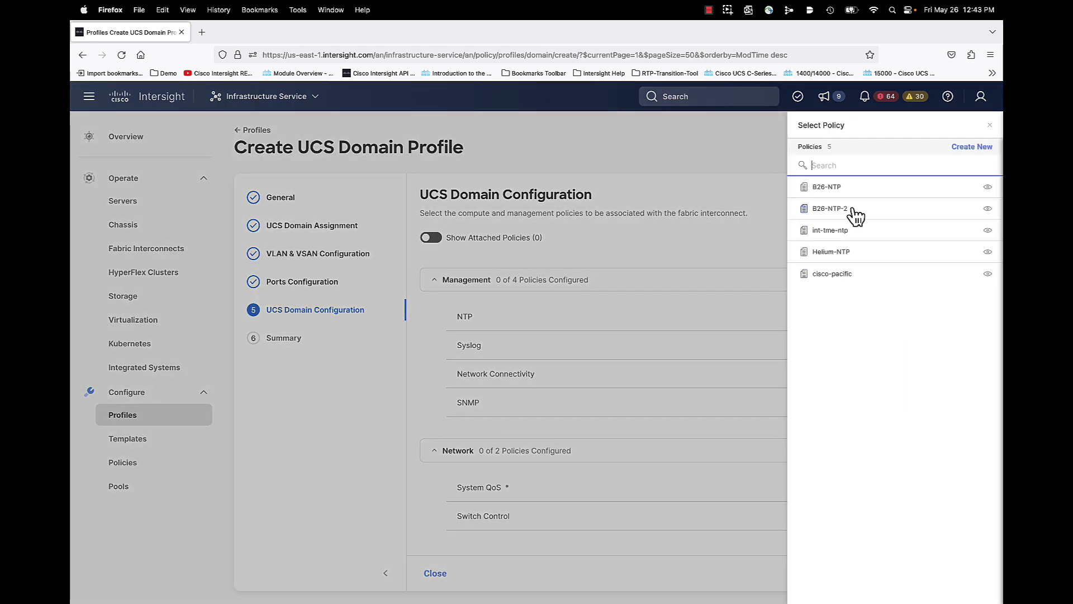
click(831, 187)
click(910, 348)
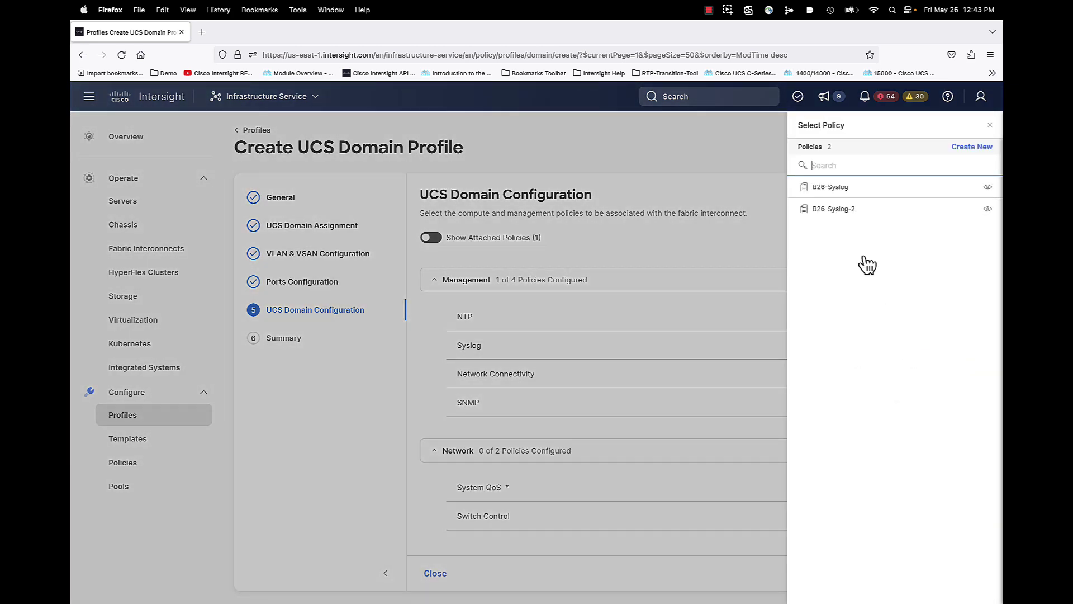
click(843, 196)
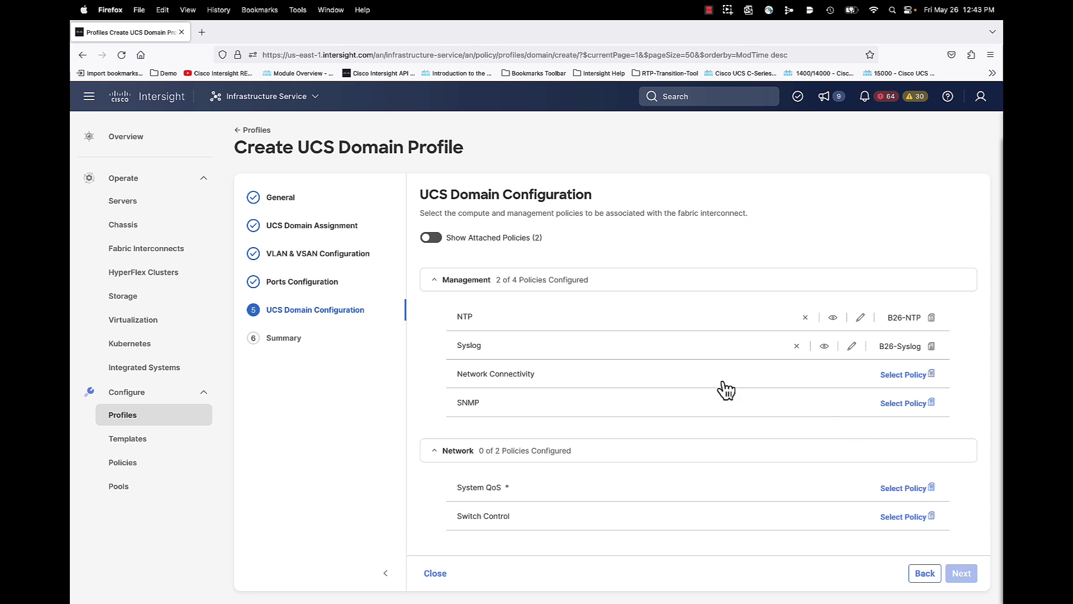
Attach the B26-NetConnectivity policy for Network Connectivity and the B26-Domain-SNMP policy for SNMP to the domain profile
click(899, 375)
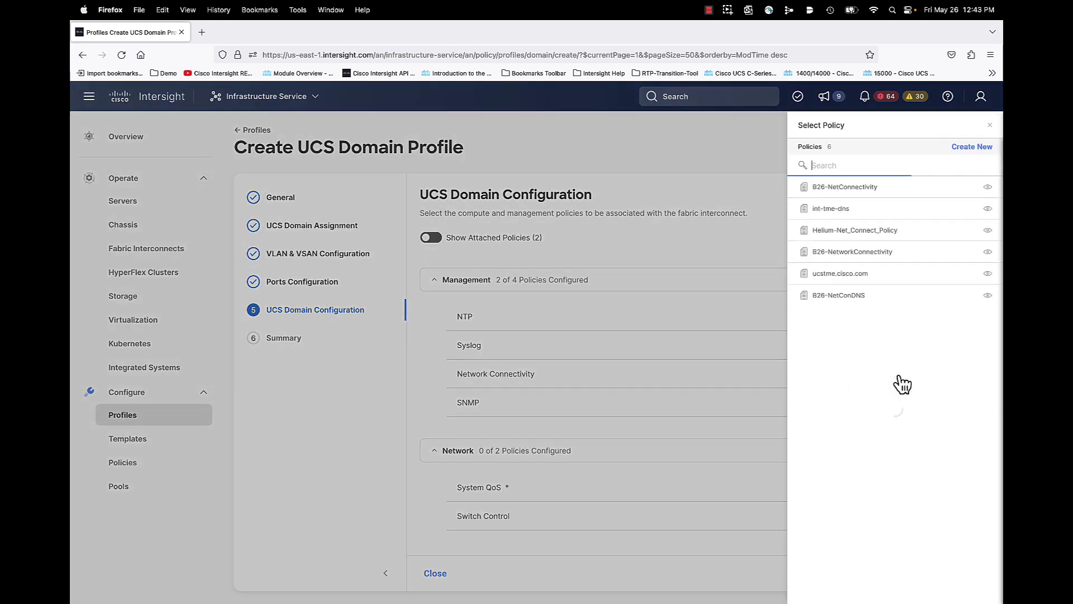
click(845, 190)
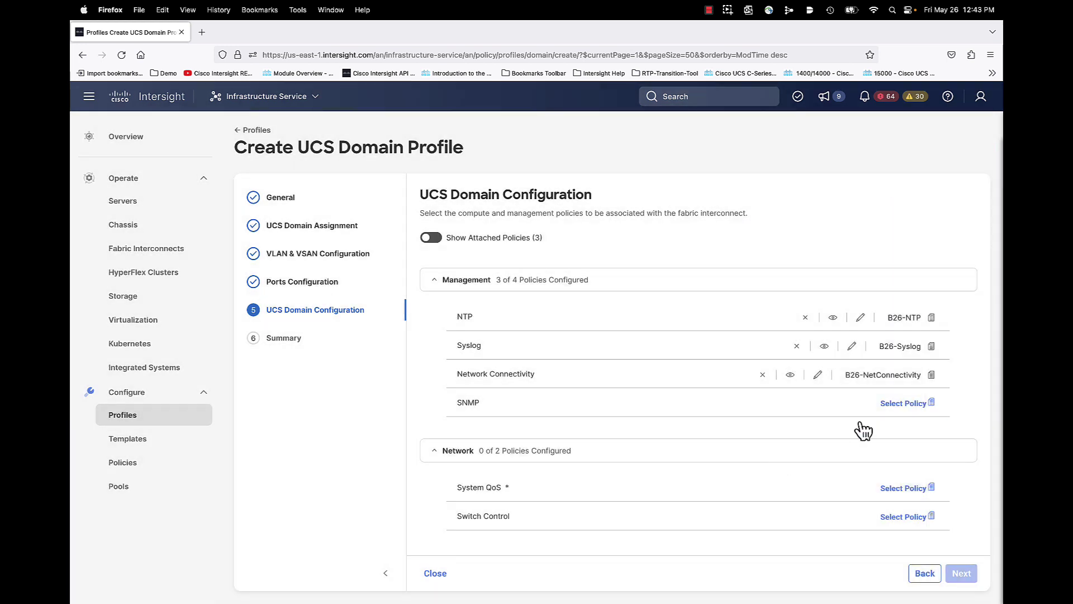
click(902, 404)
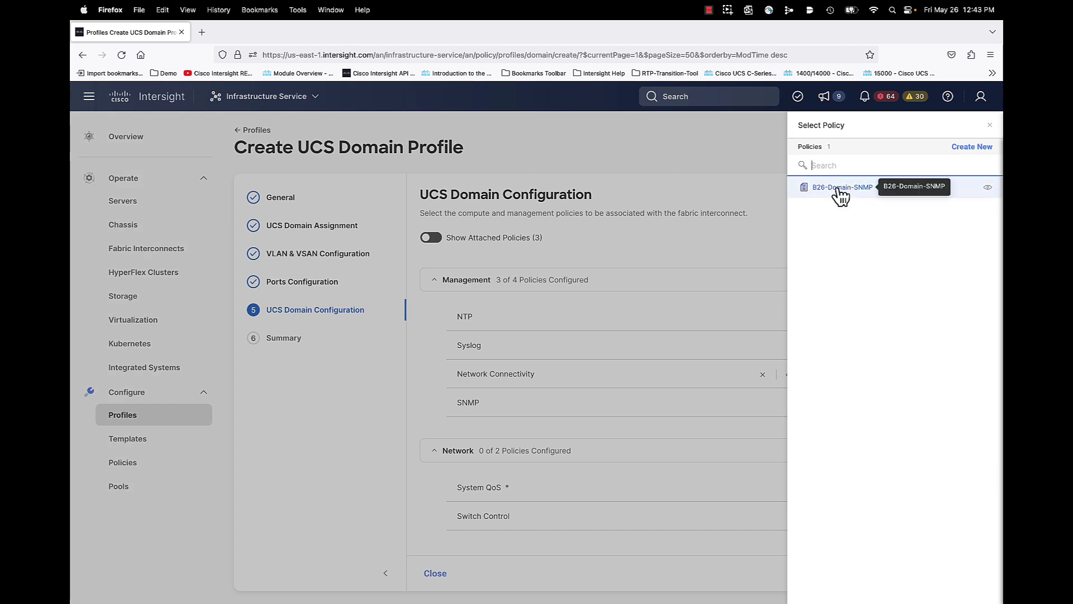
click(846, 188)
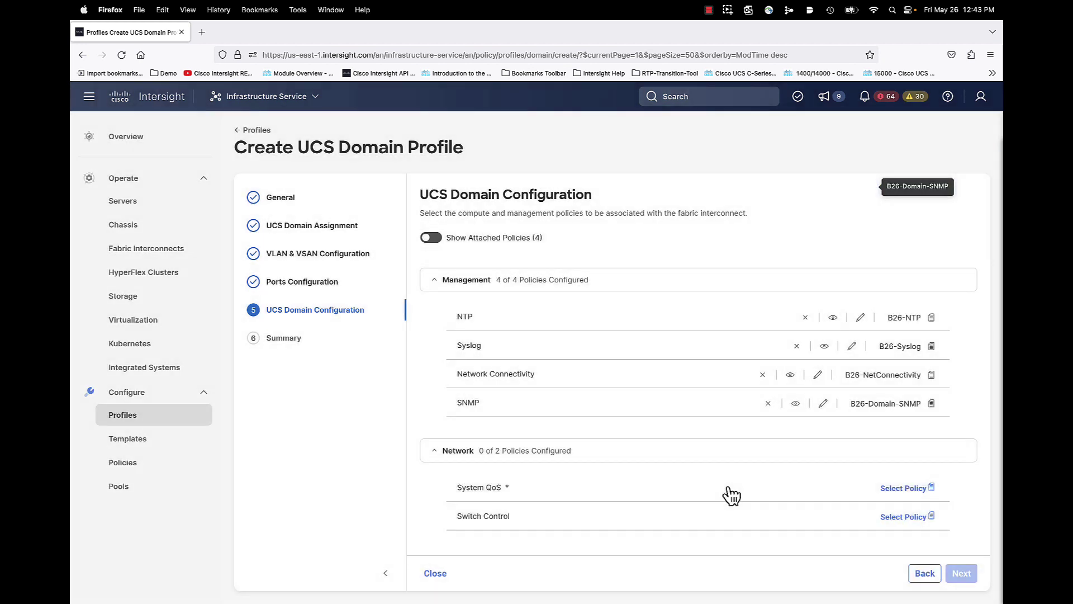
Attach the B26-SystemQoS policy for System QoS and B26-SwitchControl for Switch Control, and check the profile summary for errors and warnings
click(908, 490)
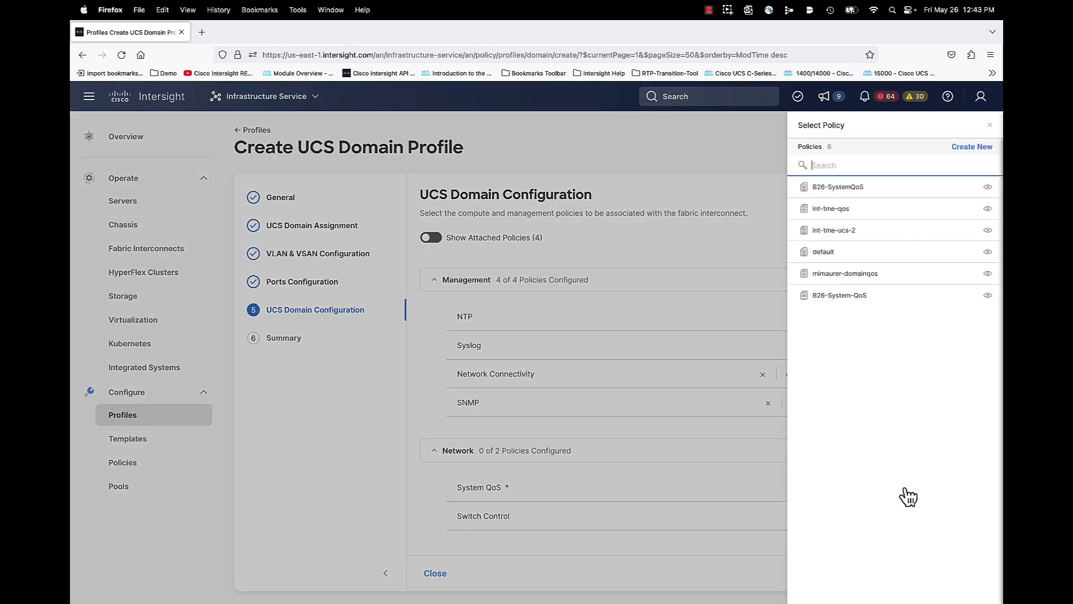
click(836, 191)
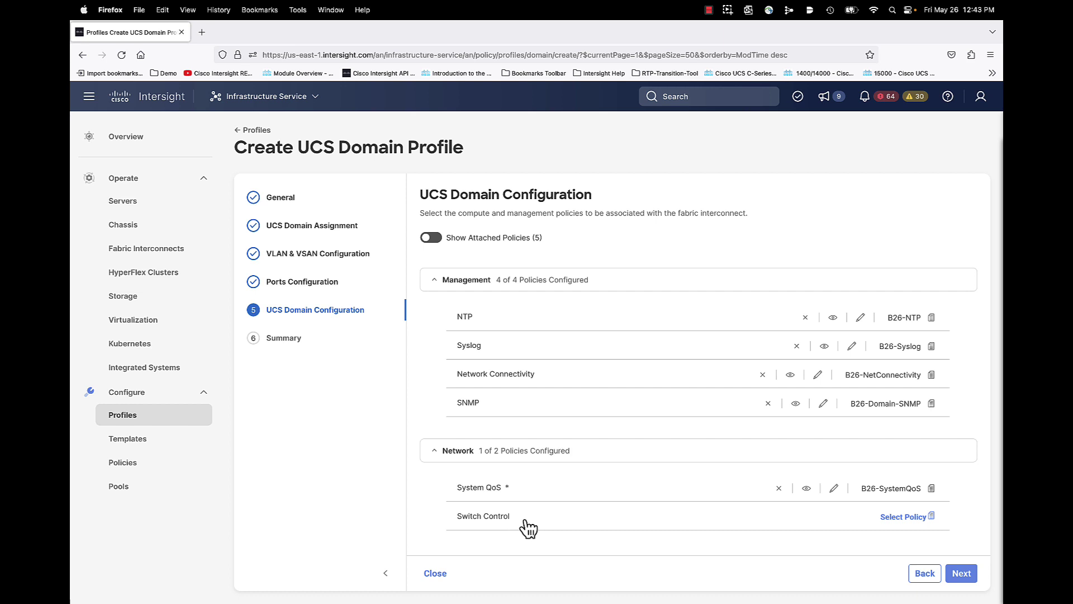
click(901, 518)
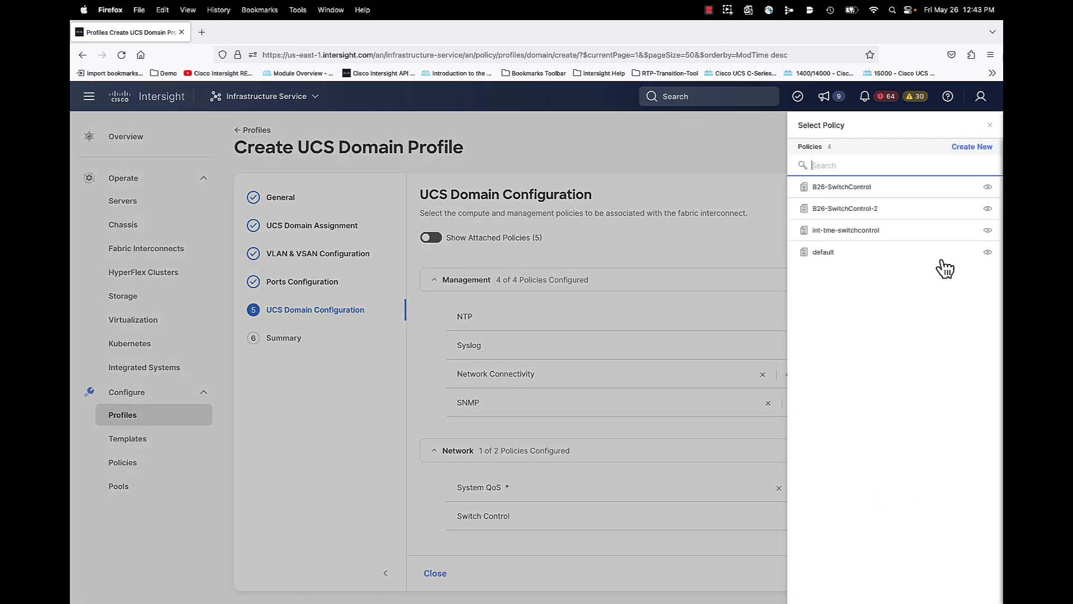
click(855, 197)
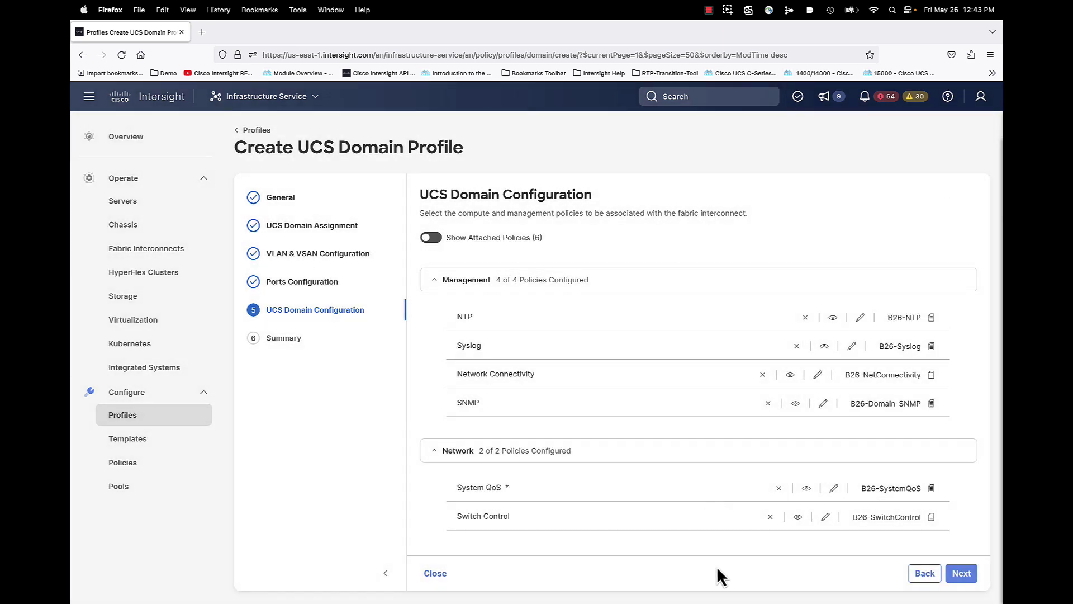
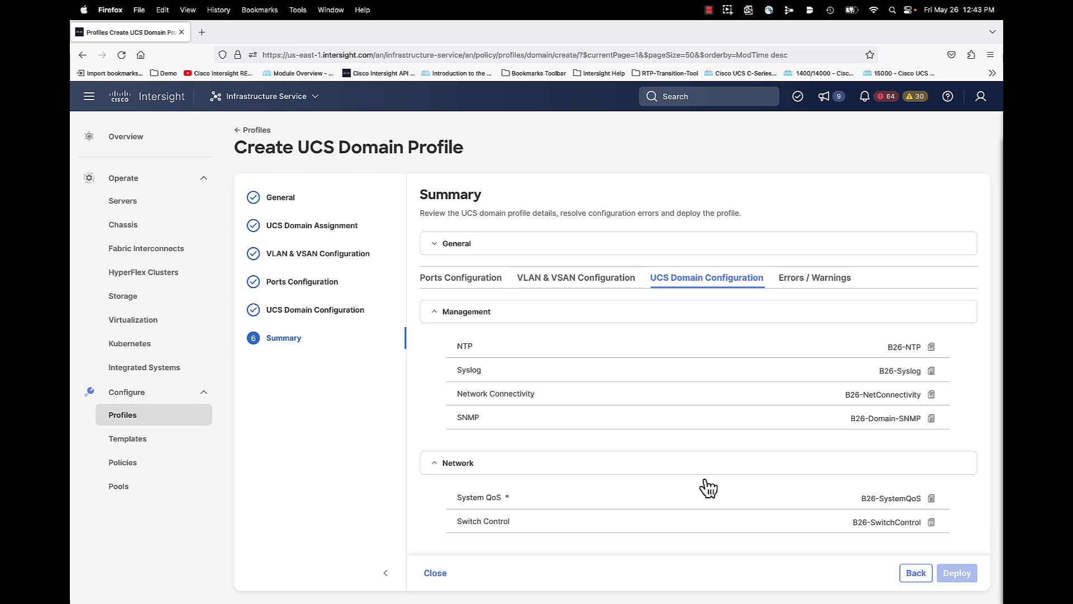
click(814, 282)
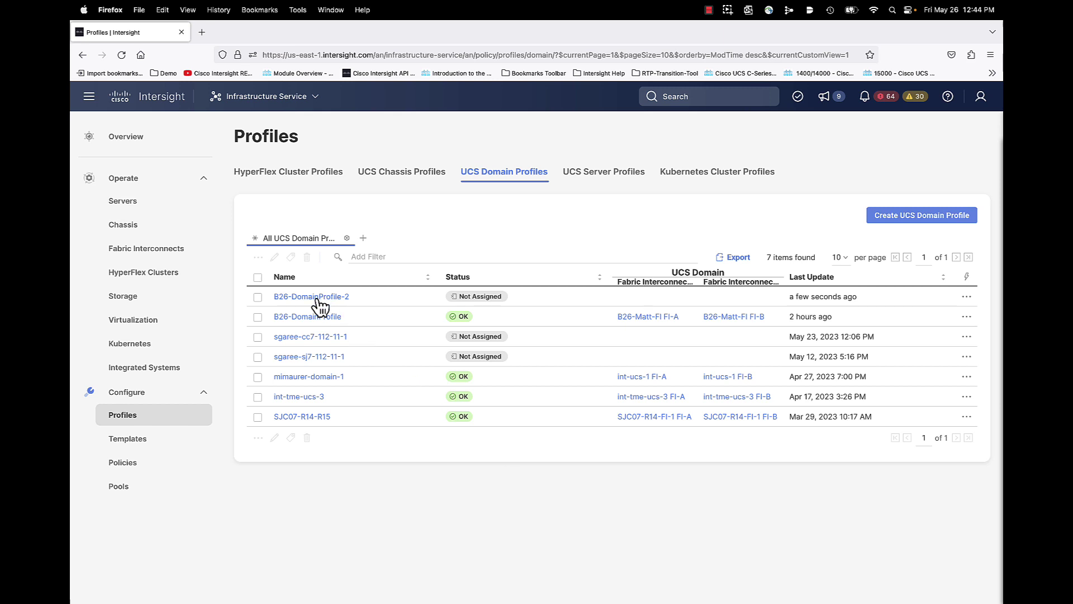
Open B26-DomainProfile-2 for editing, examine the assigned and unassigned fabric interconnect pairs, and close it without assigning one
mouse_move(480, 306)
click(258, 297)
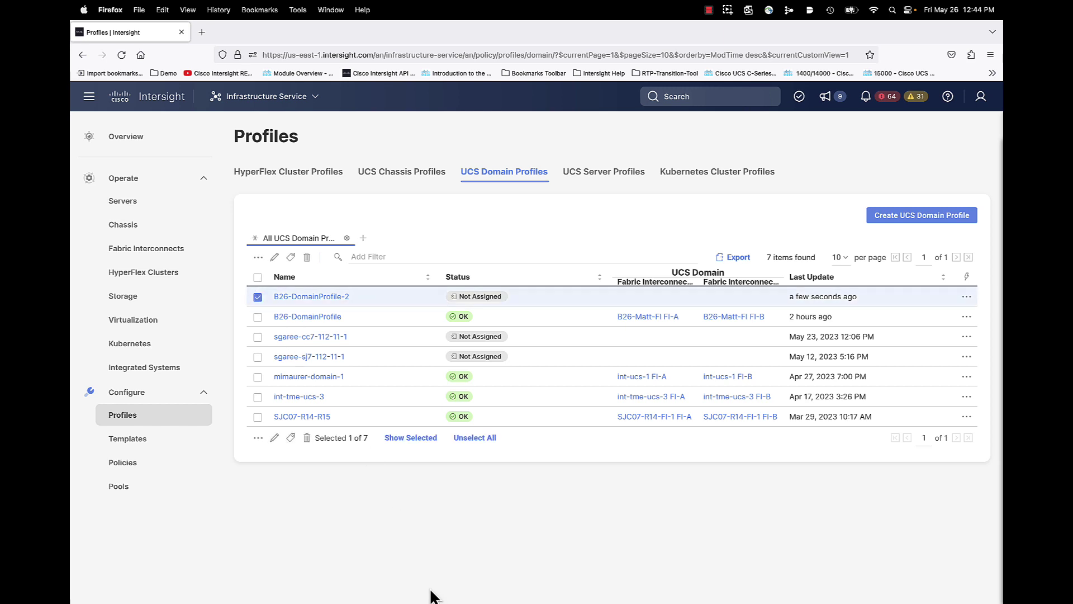
click(274, 258)
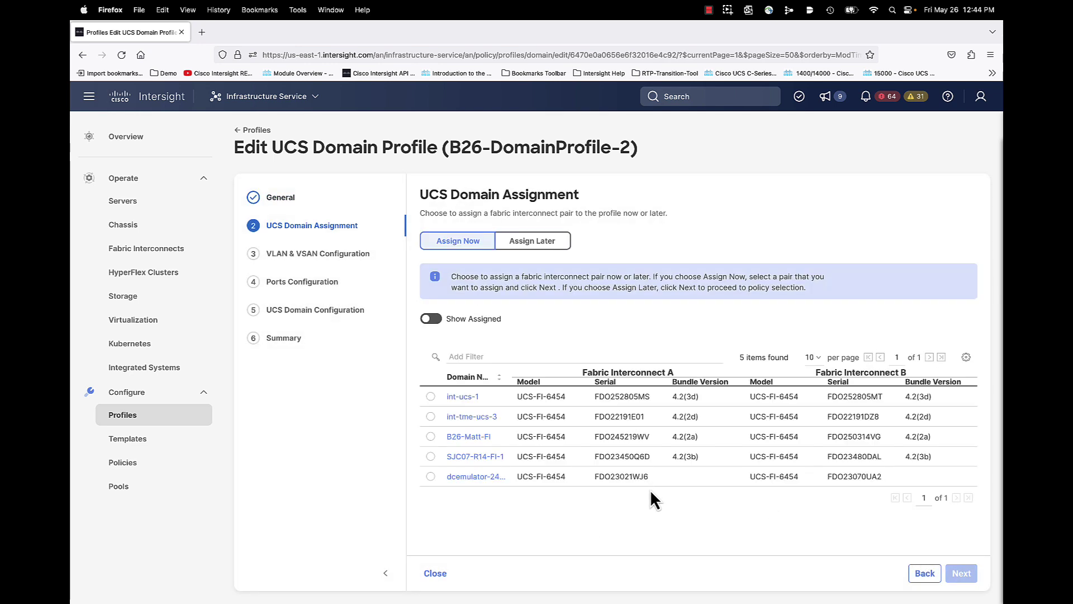
click(431, 318)
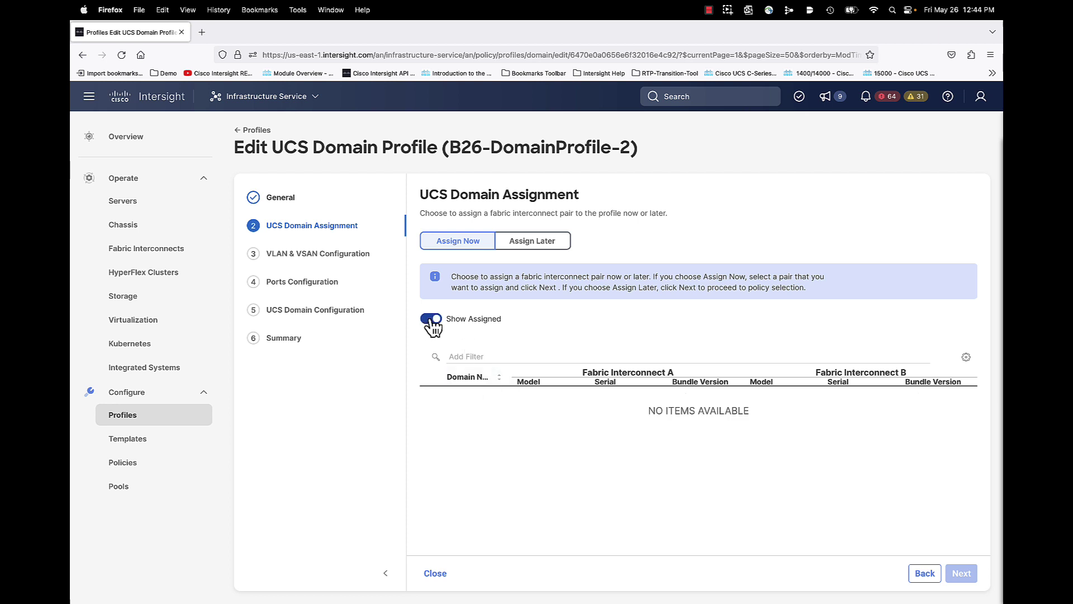
click(432, 320)
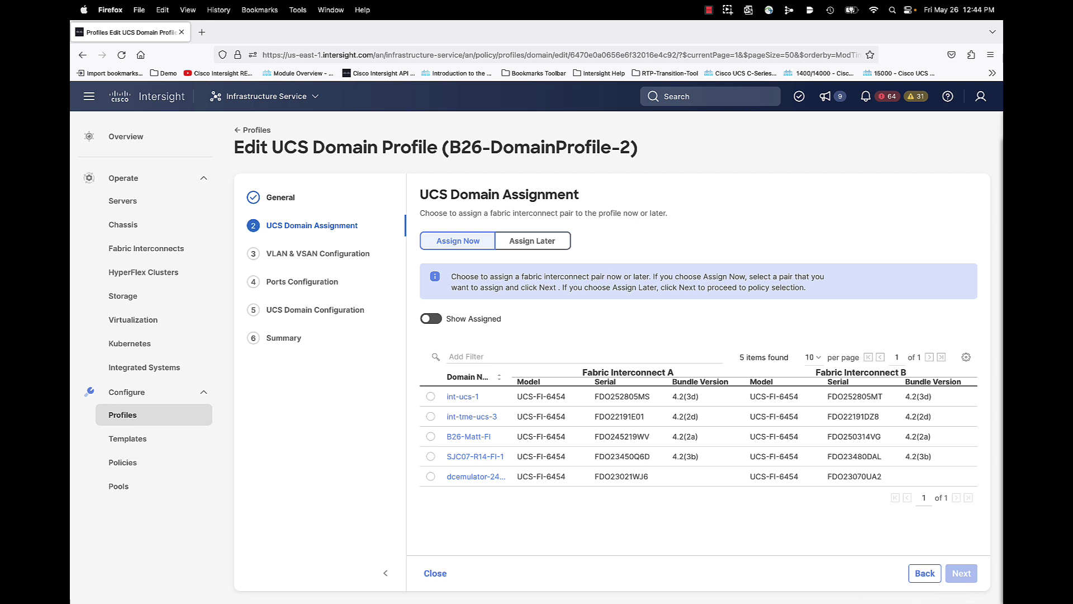
click(434, 574)
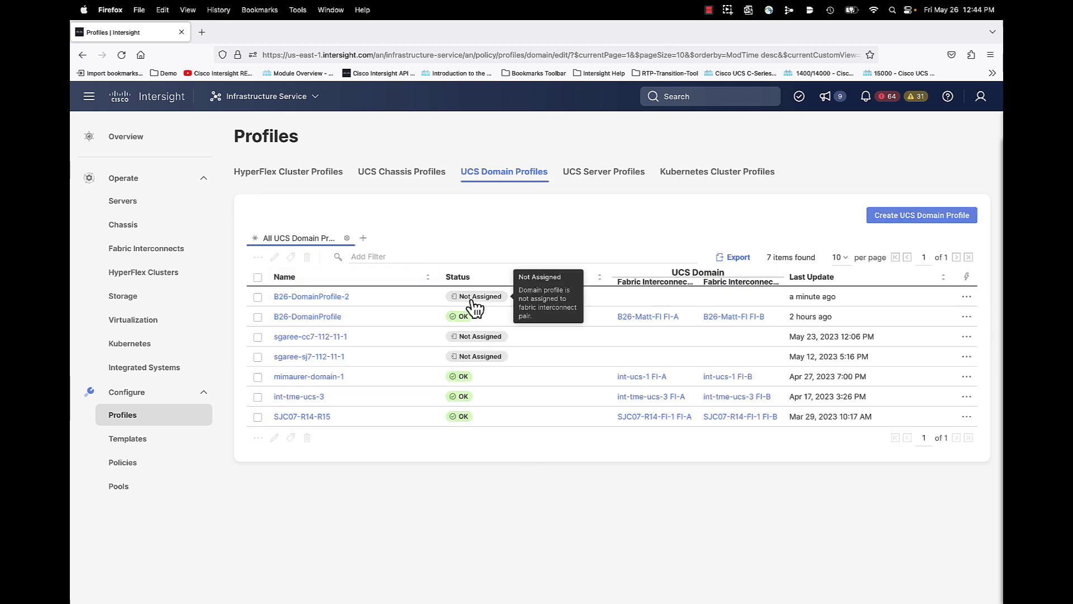
Examine the deploy and unassign actions offered for the selected B26-DomainProfile-2 and clear the selection
click(258, 297)
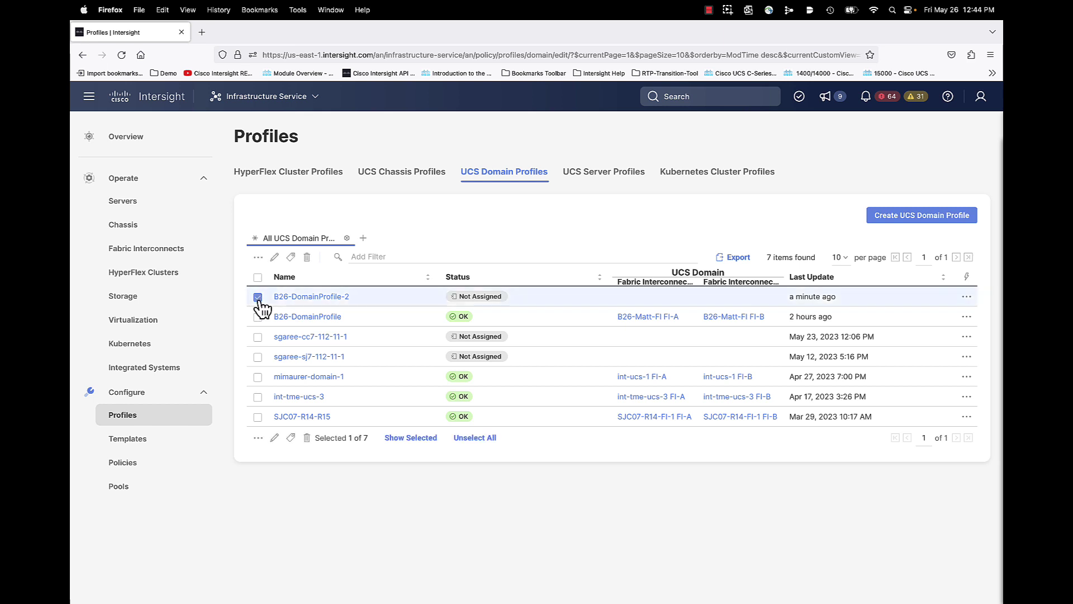
click(257, 257)
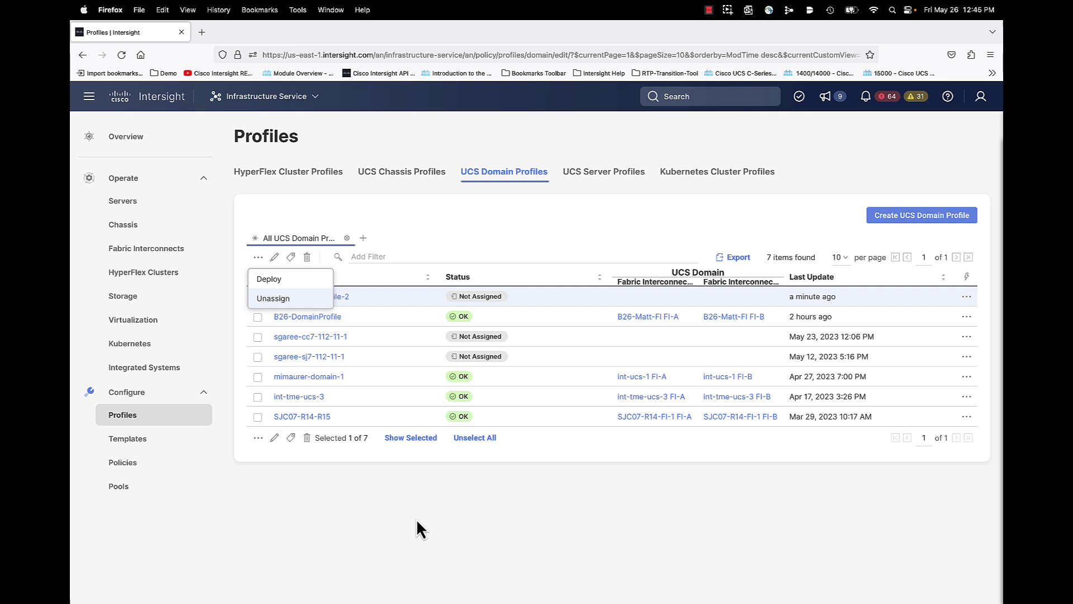
click(525, 530)
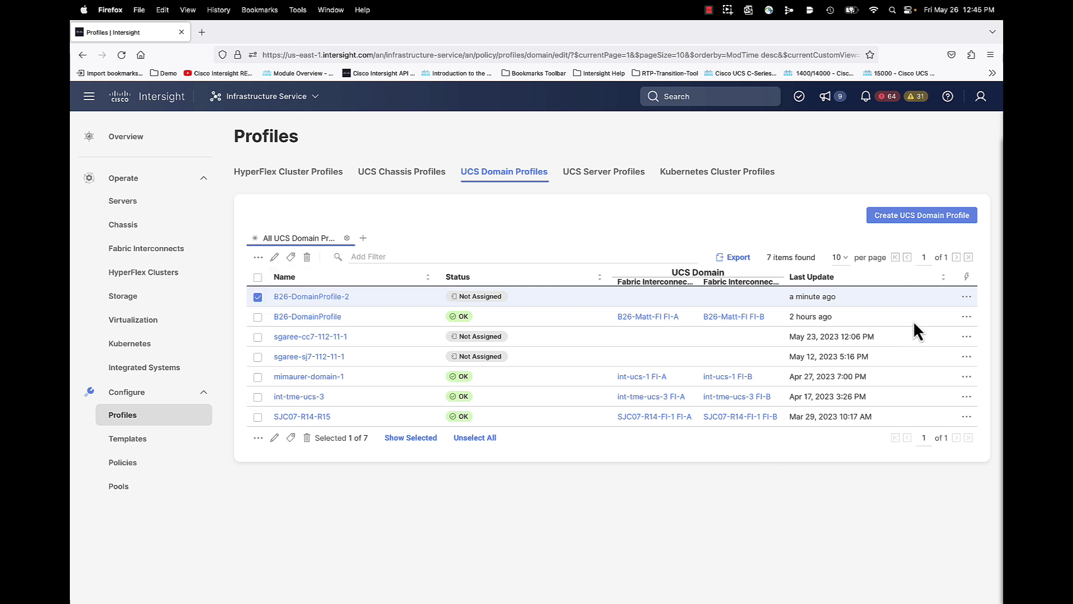
click(258, 297)
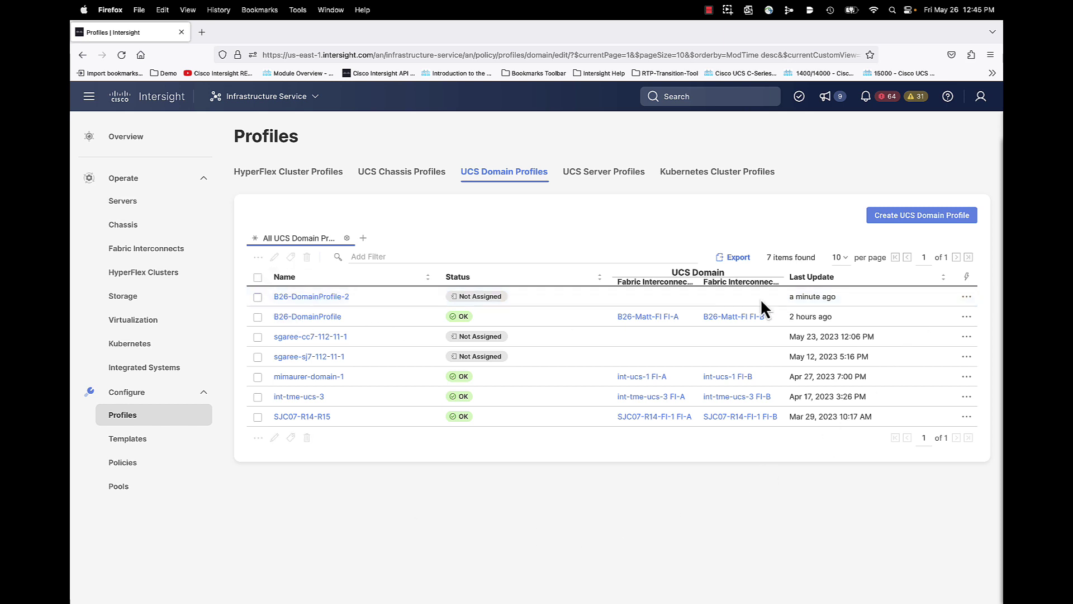
Start cloning B26-DomainProfile-2 with the domain assignment set to Assign later and one clone, and proceed to the clone details
click(967, 297)
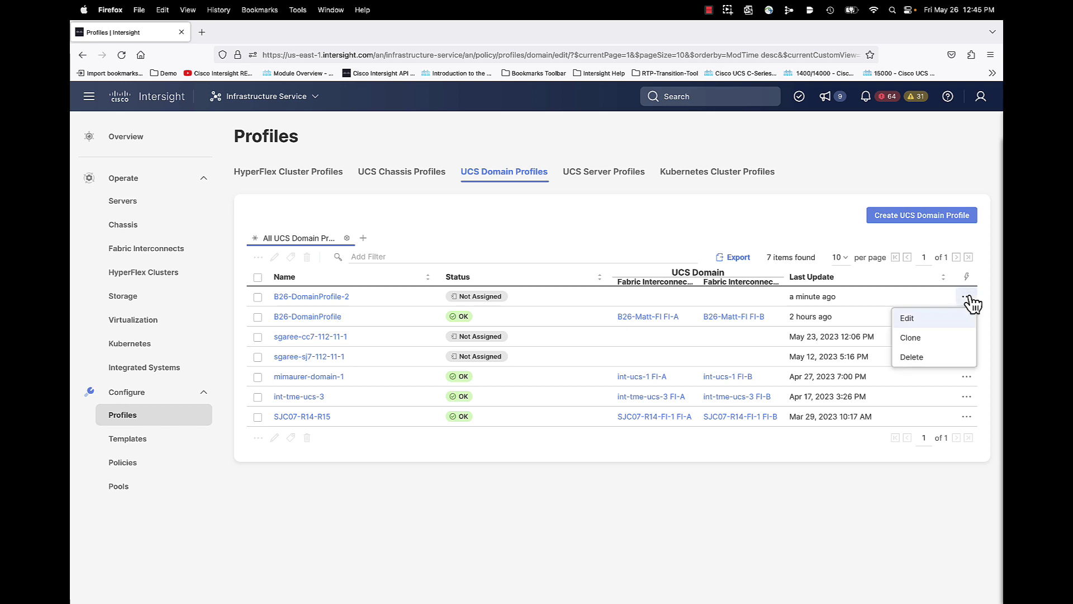
click(911, 338)
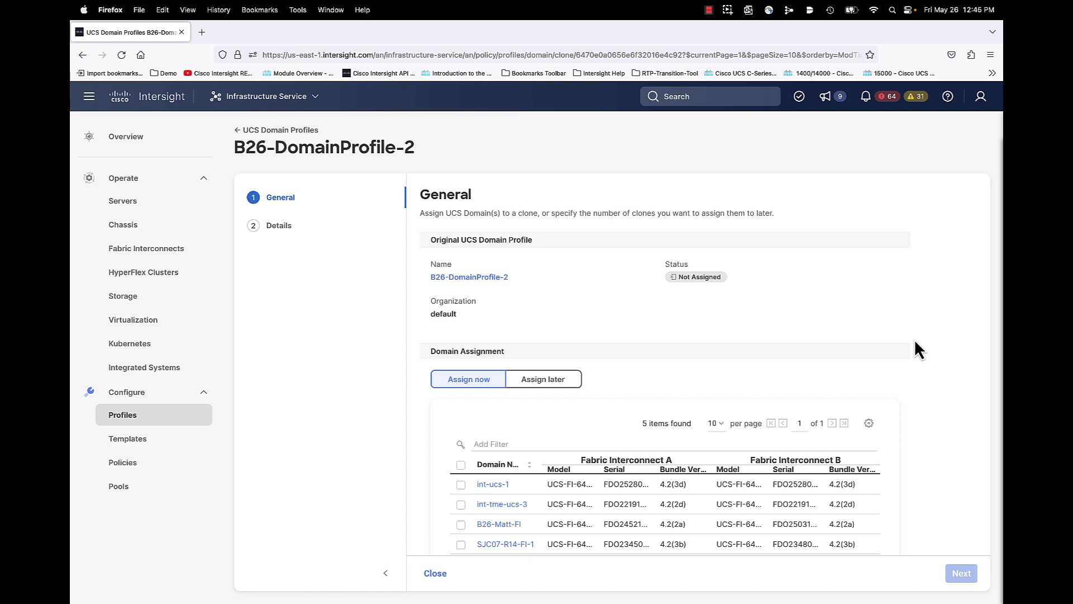
scroll(865, 372, down, 1)
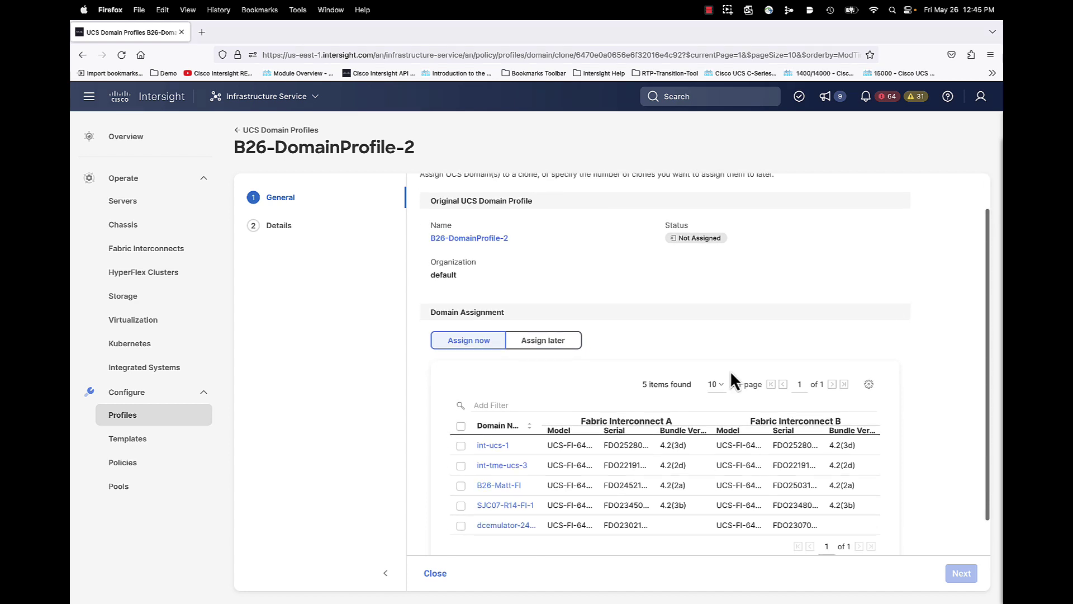
click(542, 343)
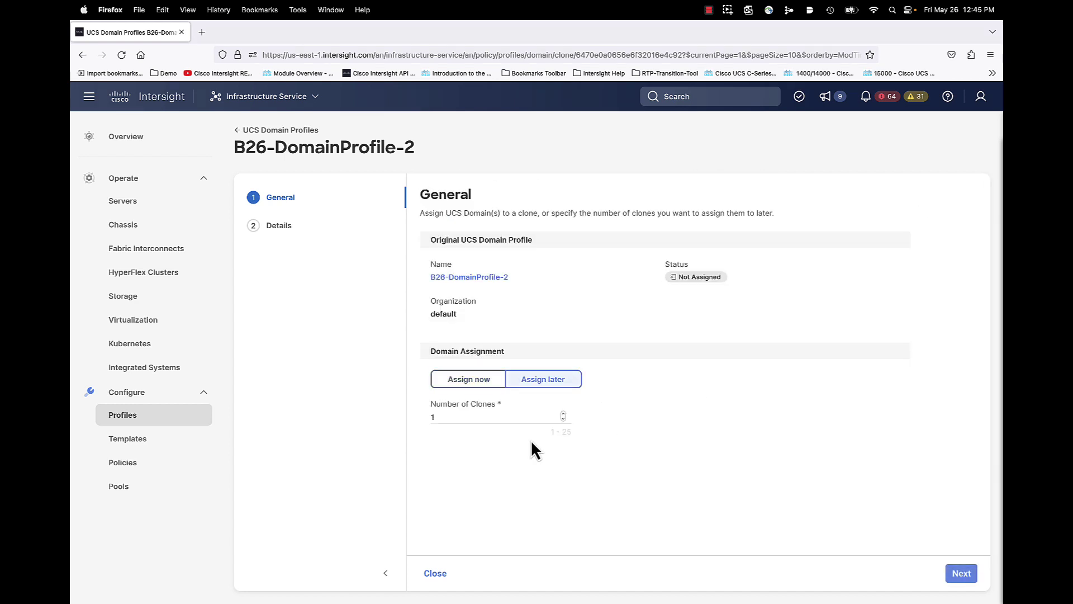
click(961, 573)
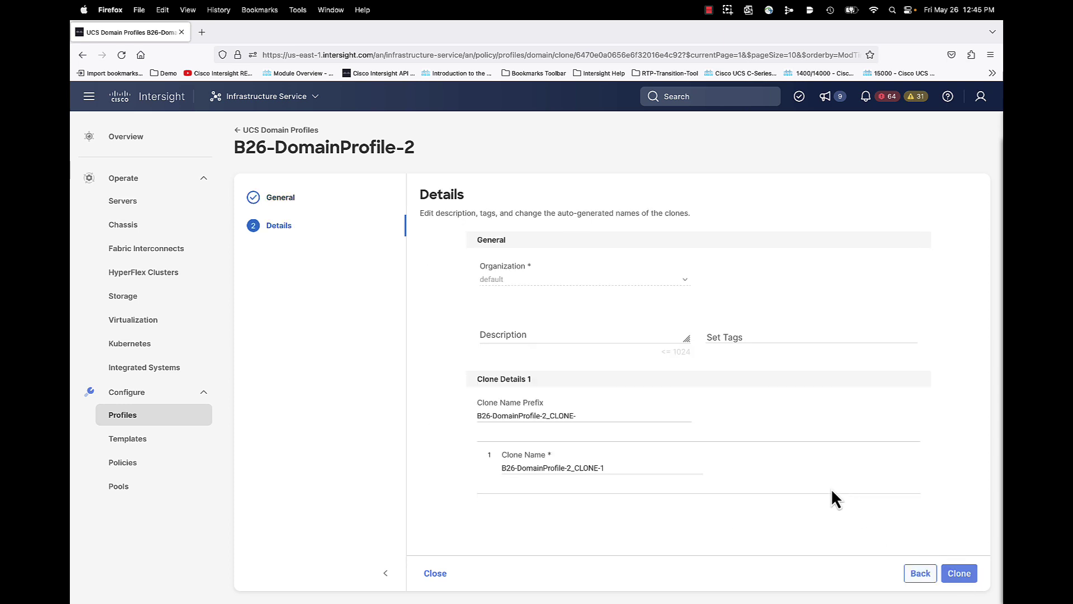